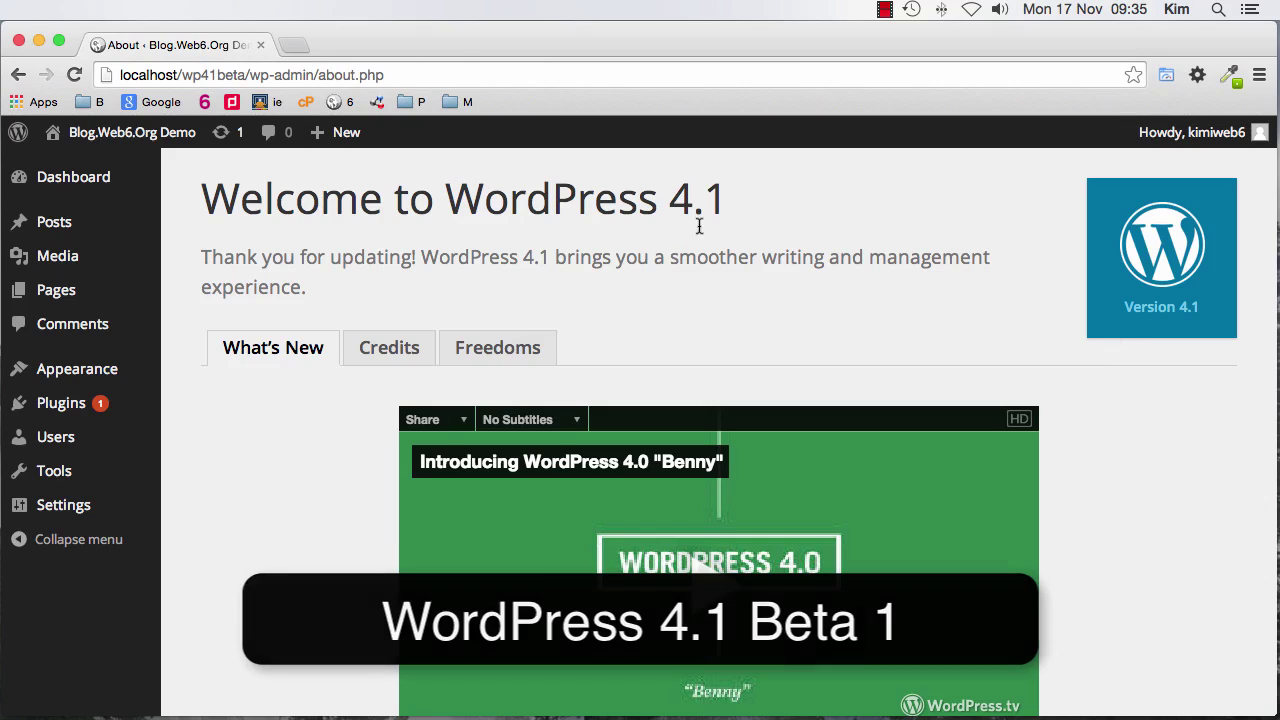
Look through the WordPress 4.1 welcome page and highlight the development version notice in its footer
scroll(1063, 532, down, 1)
scroll(1061, 524, down, 20)
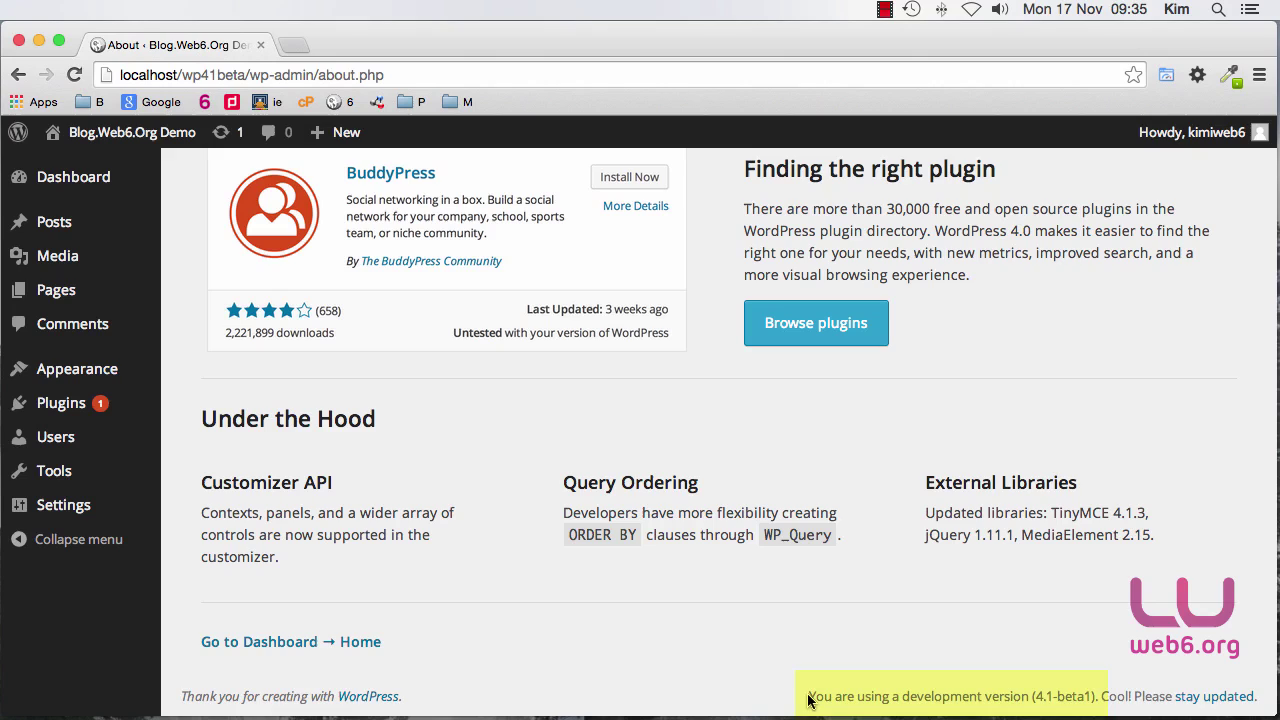
drag(808, 697, 1100, 697)
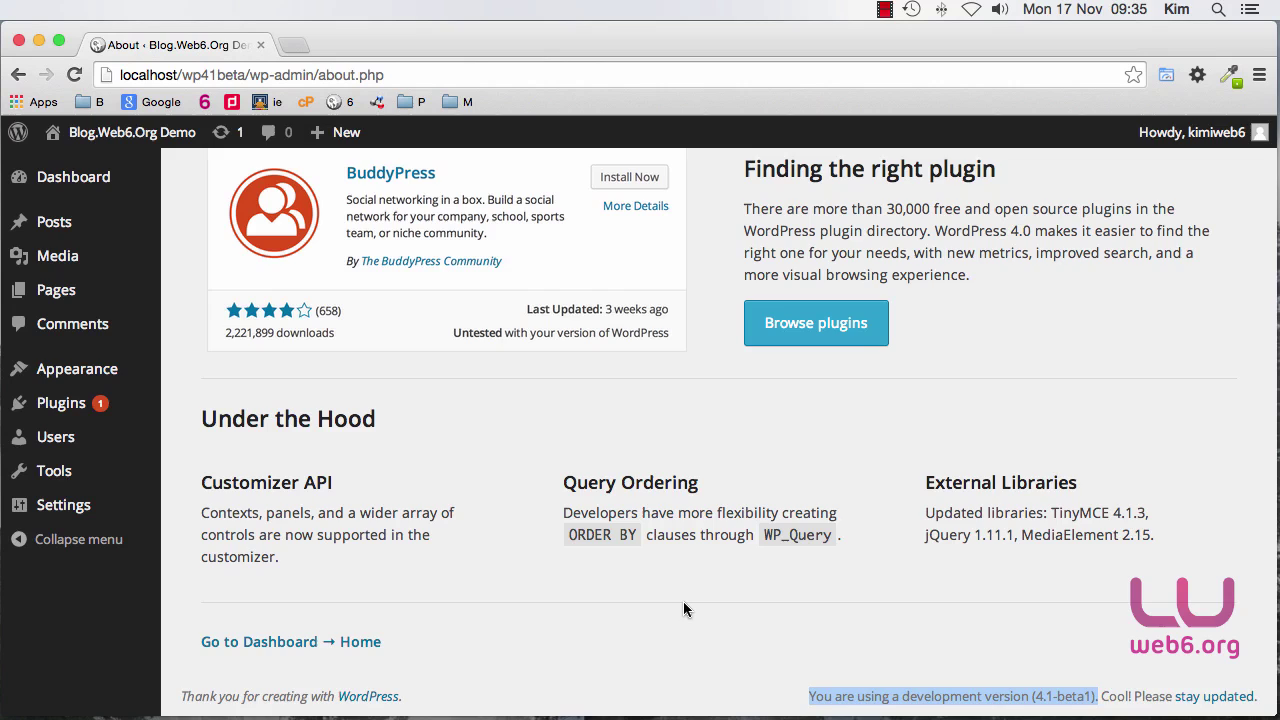
scroll(683, 601, up, 15)
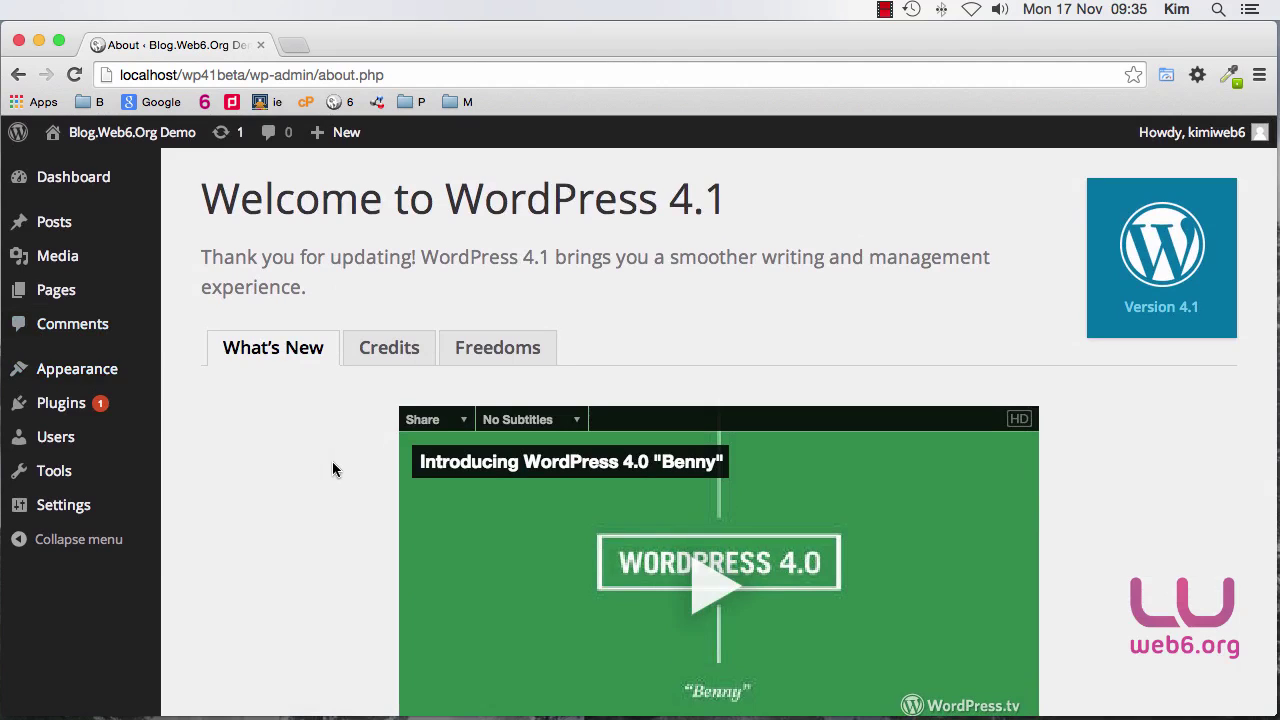
Open the installed themes page and inspect the active Twenty Fifteen theme
mouse_move(95, 381)
click(180, 371)
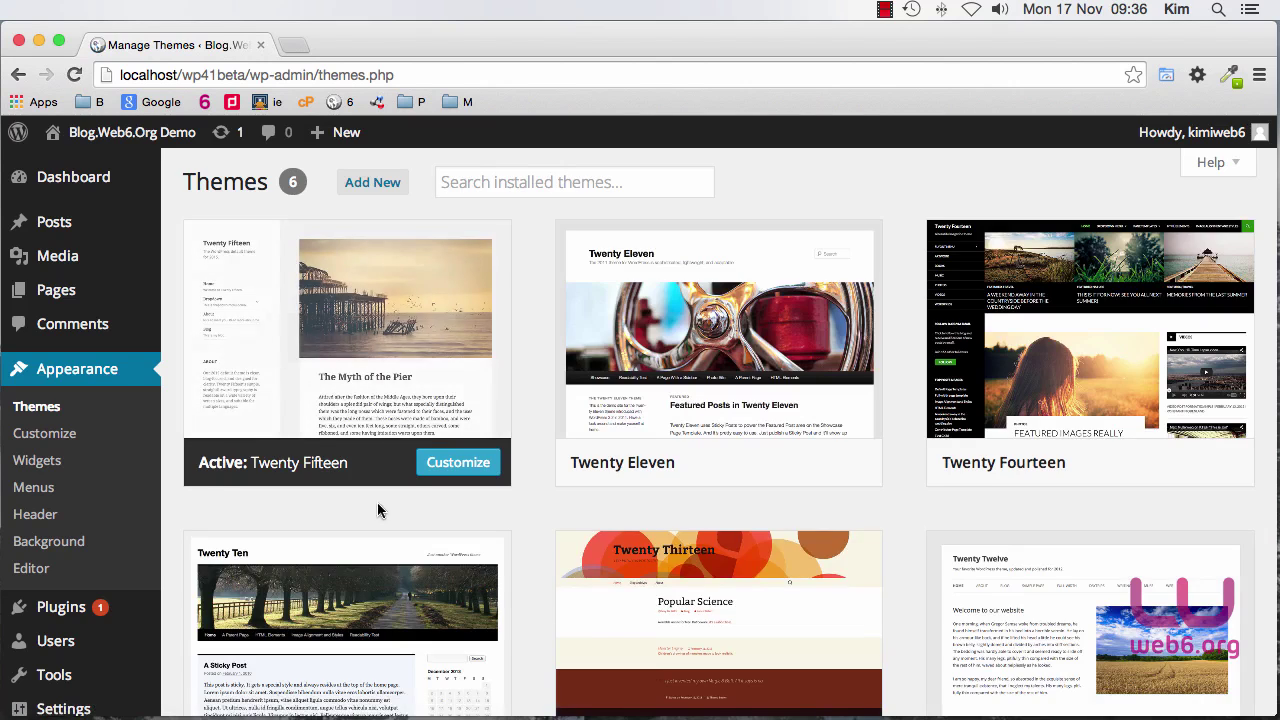
mouse_move(305, 325)
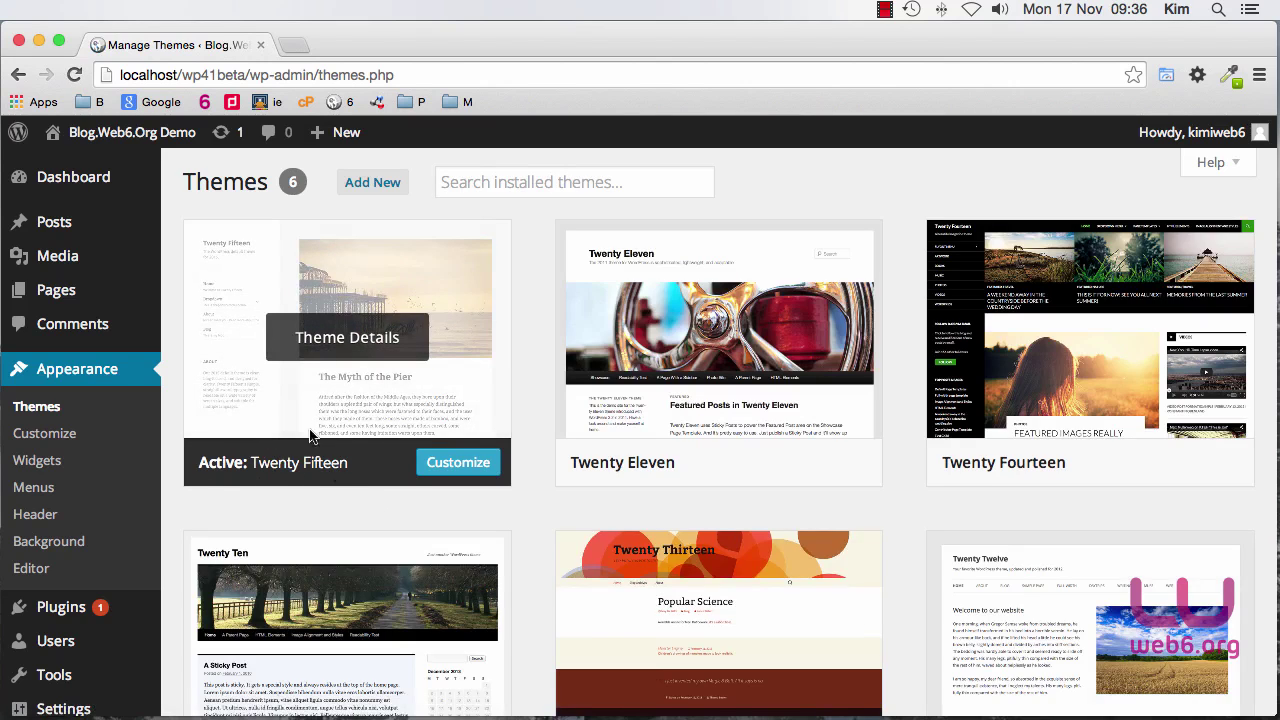
View the site's front page in a separate tab, examine its posts and sidebar widgets, and close the tab
mouse_move(117, 161)
drag(117, 161, 338, 47)
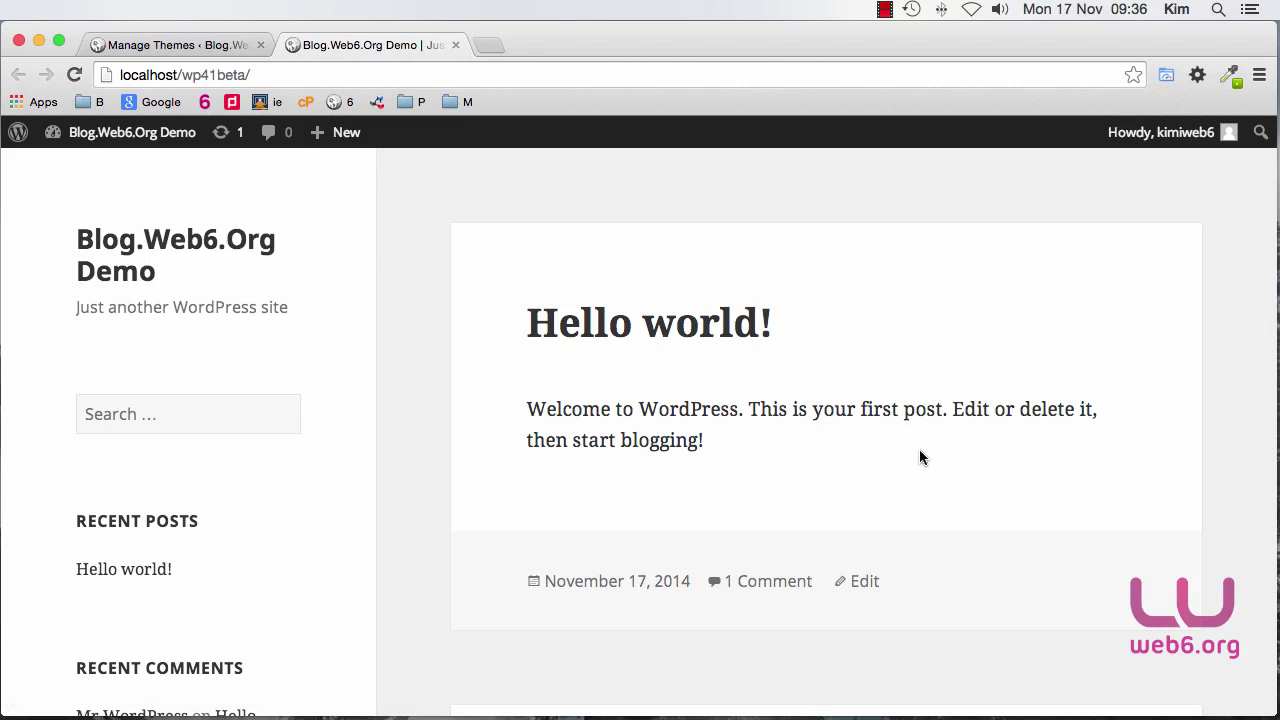
scroll(919, 449, down, 5)
scroll(921, 457, down, 8)
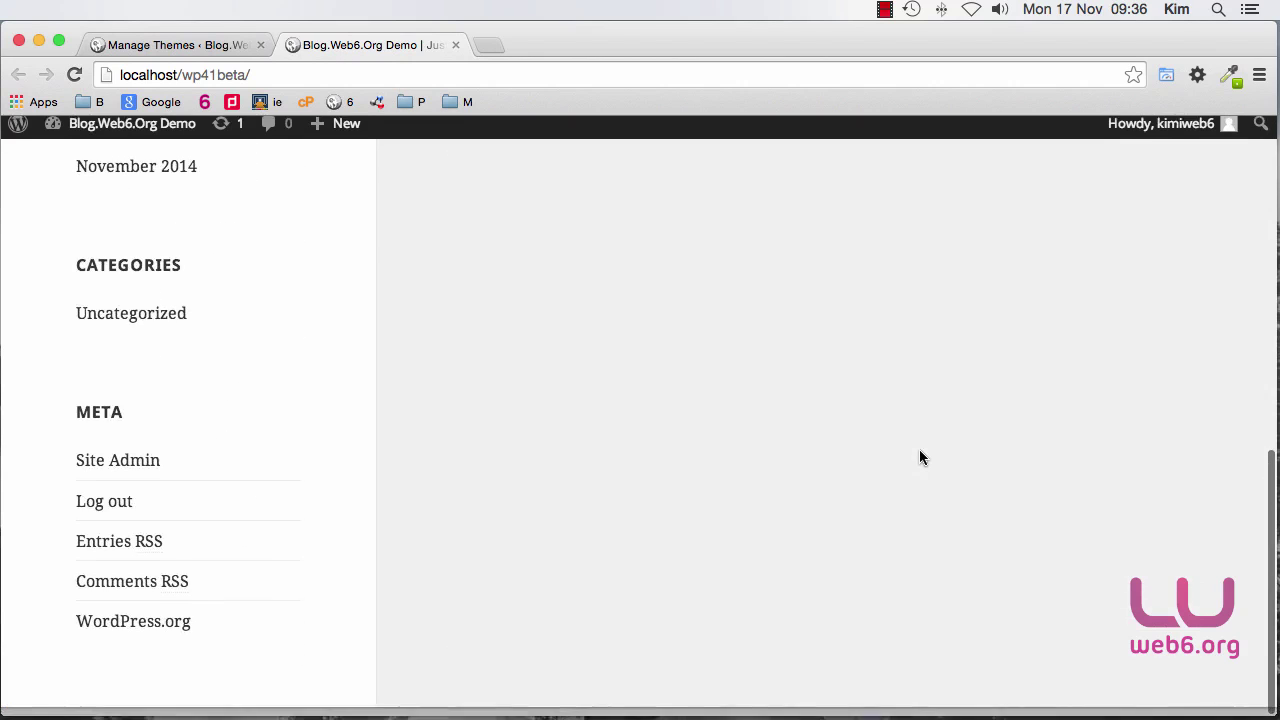
scroll(921, 457, up, 15)
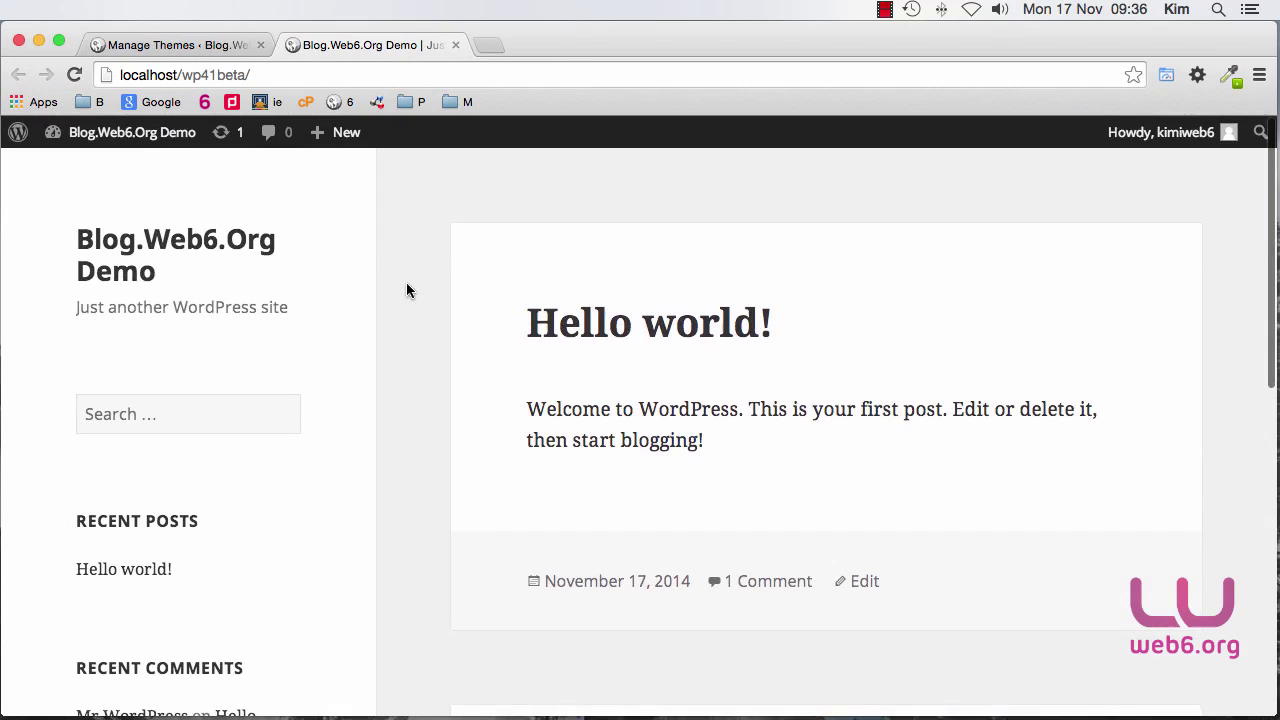
scroll(734, 394, down, 5)
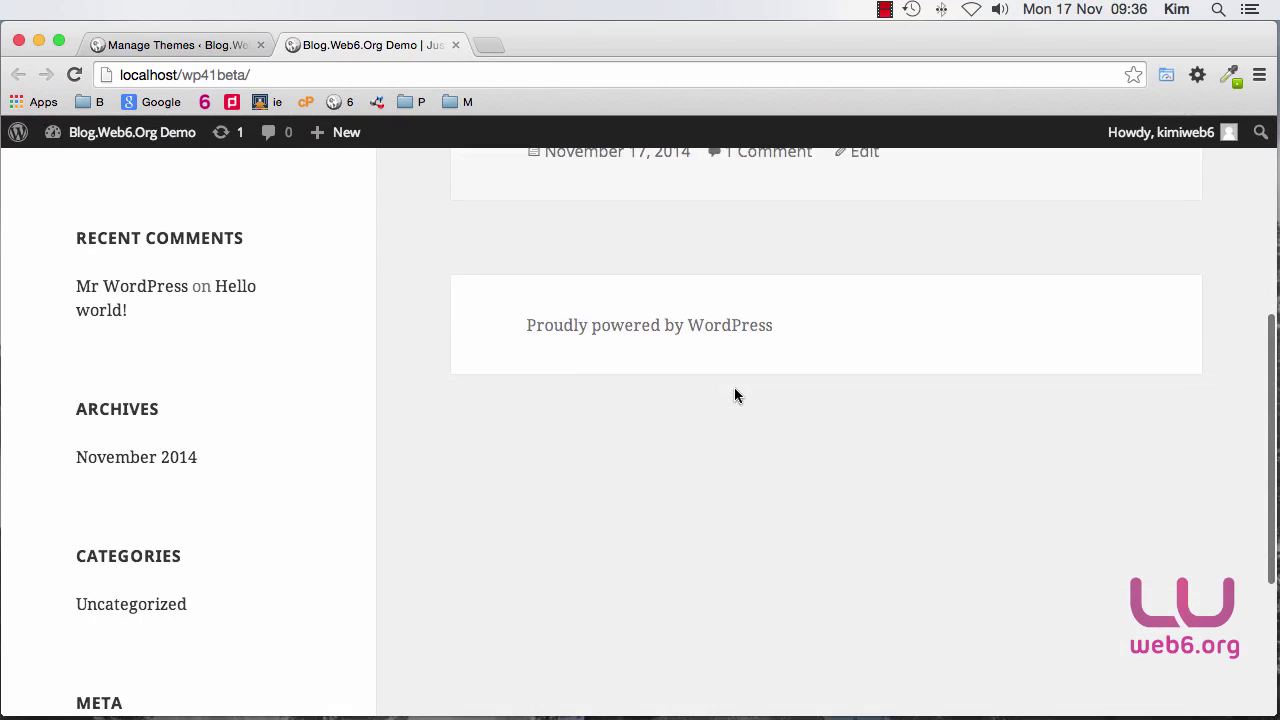
click(458, 46)
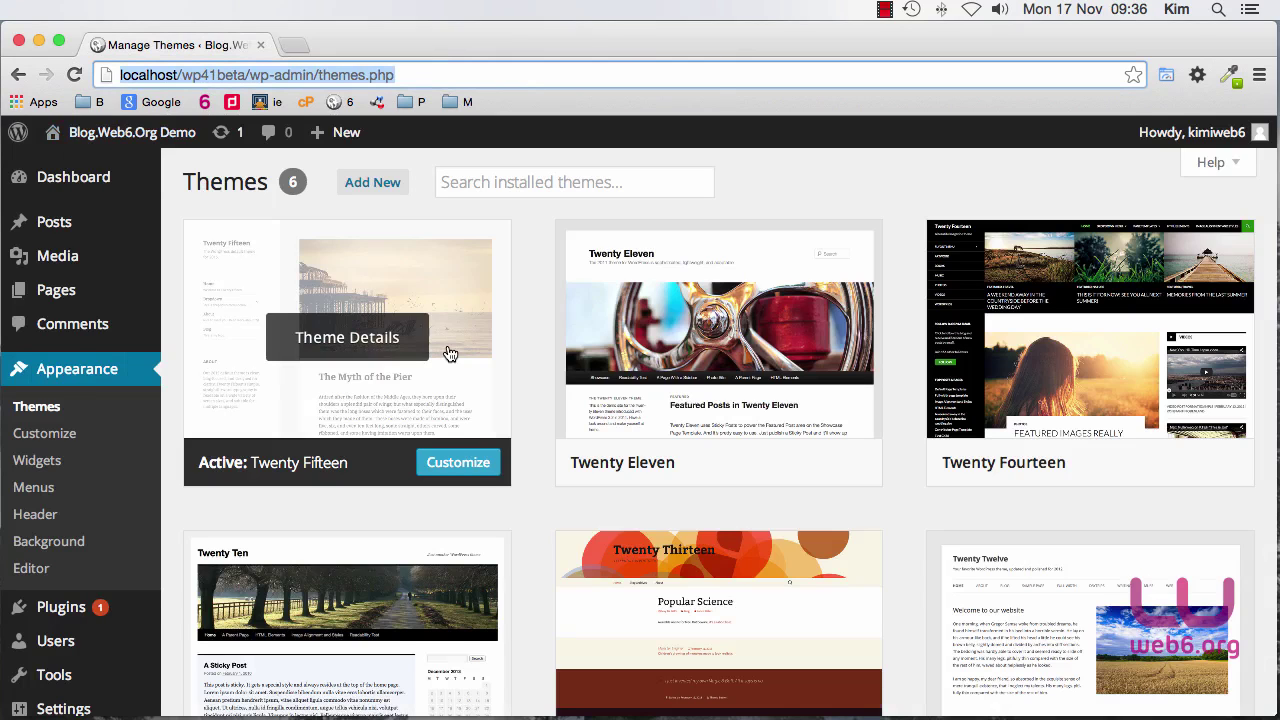
Open the General Settings and look at the available Site Language options
scroll(460, 427, down, 3)
scroll(114, 434, down, 3)
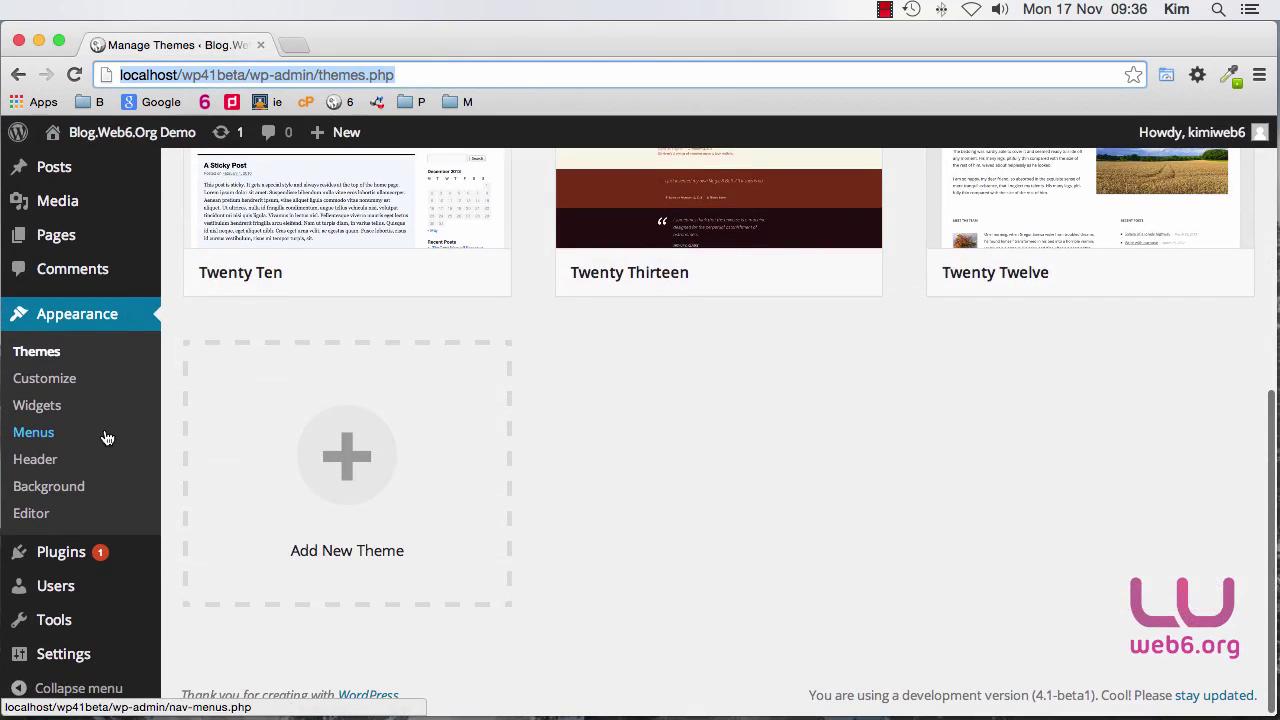
mouse_move(75, 660)
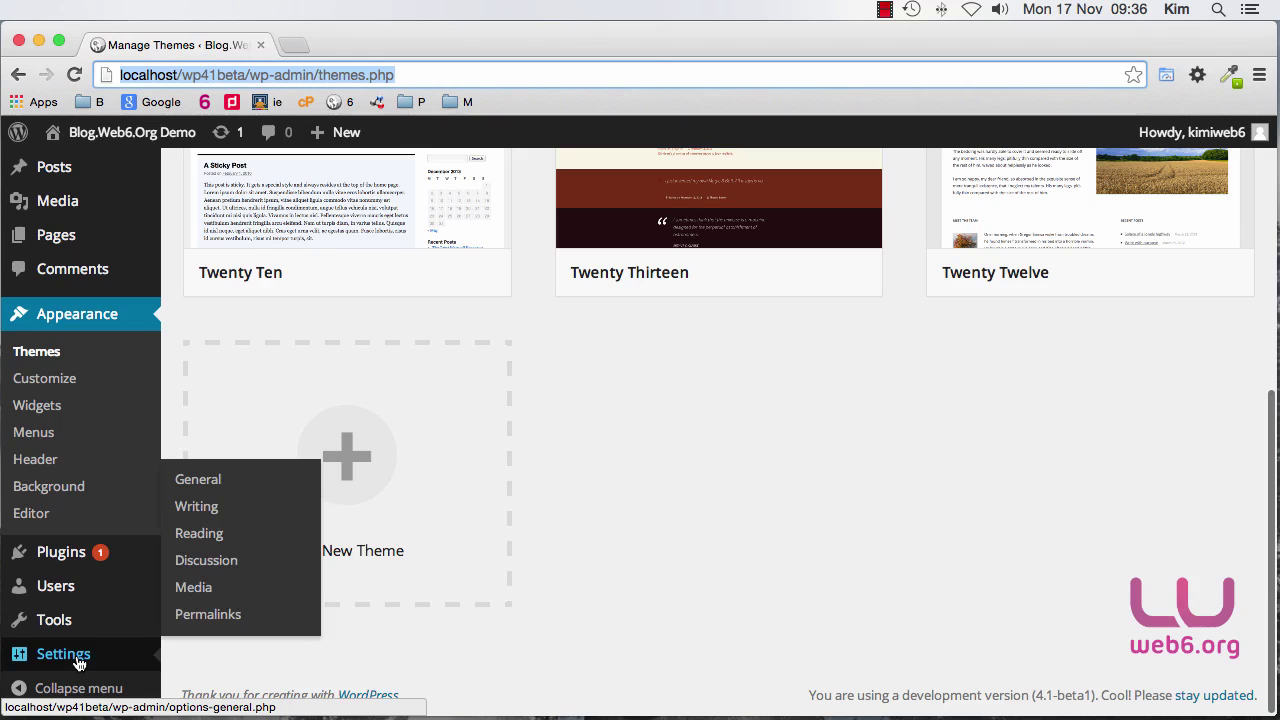
click(220, 478)
scroll(705, 490, down, 10)
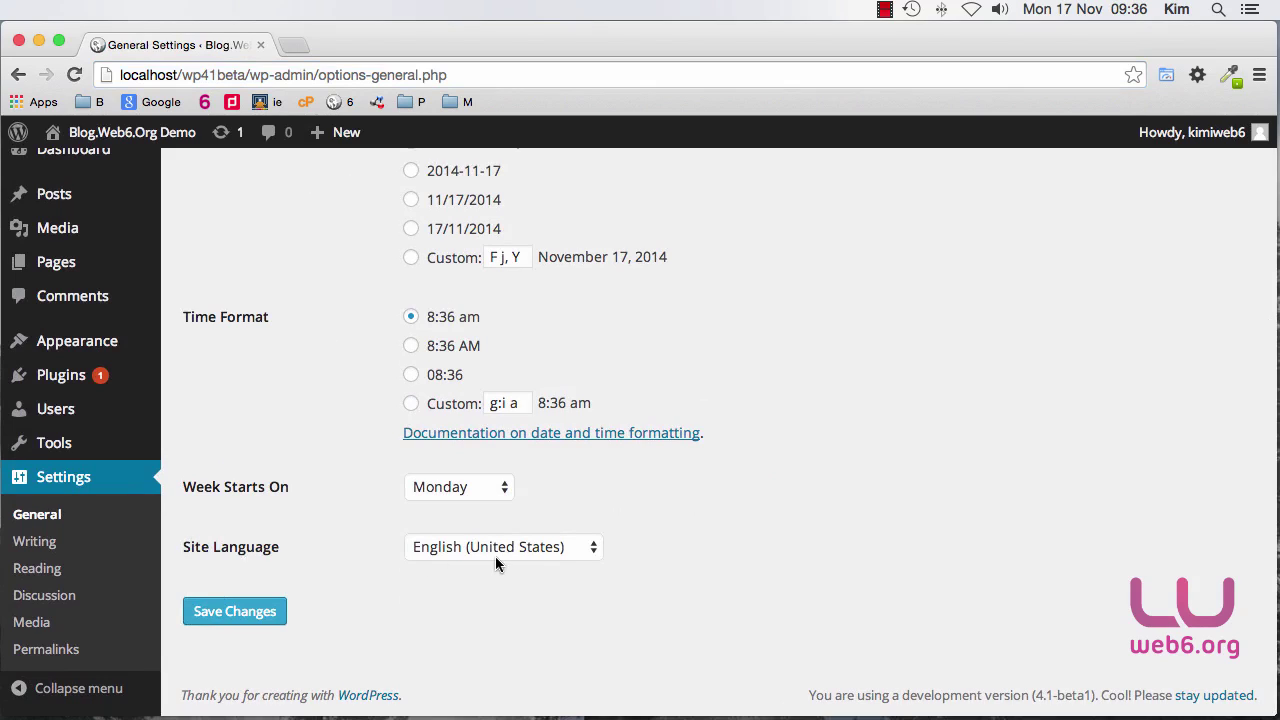
click(593, 556)
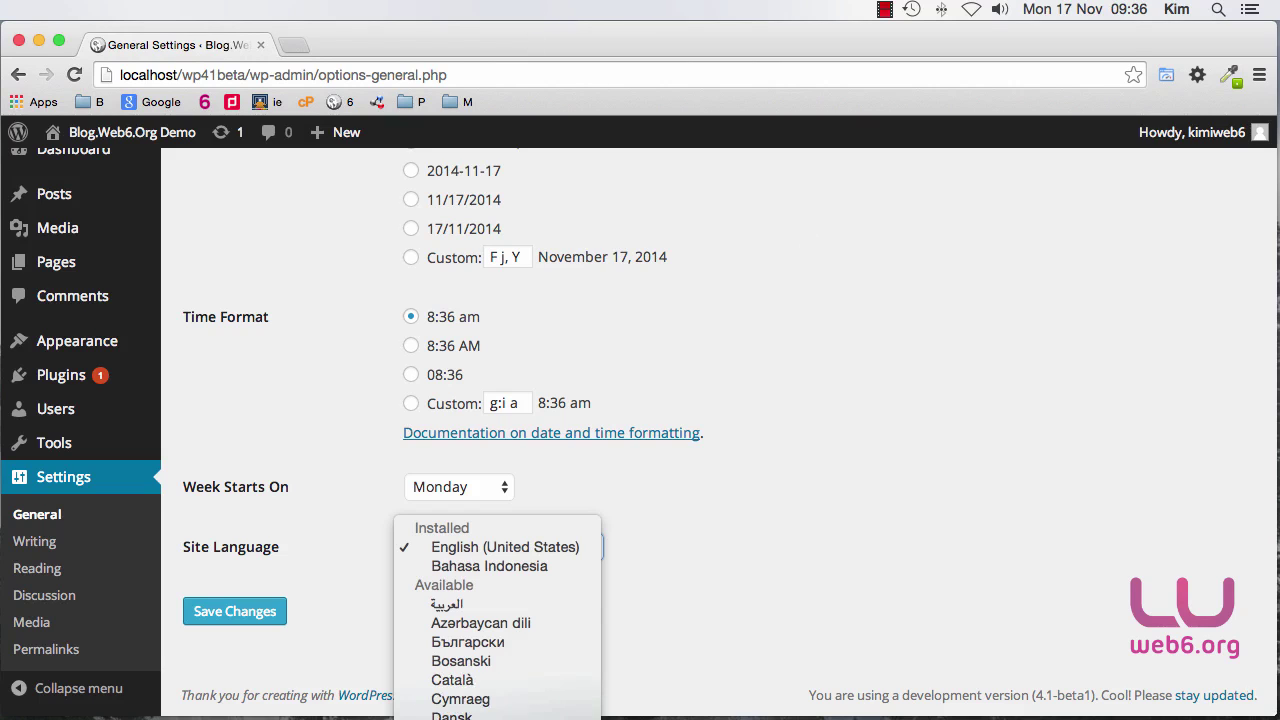
click(1274, 712)
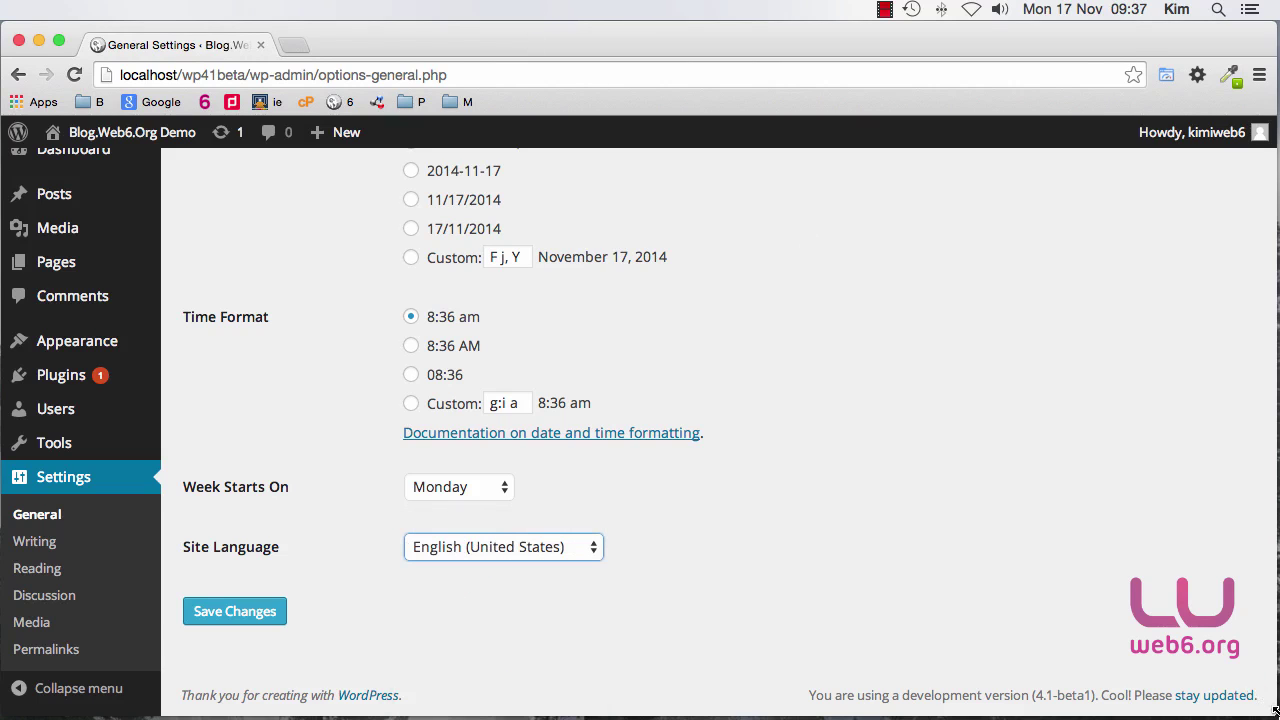
Shrink the browser window to show more of the language list, set the Site Language to Deutsch and save the settings
drag(1274, 712, 1172, 600)
scroll(580, 546, down, 3)
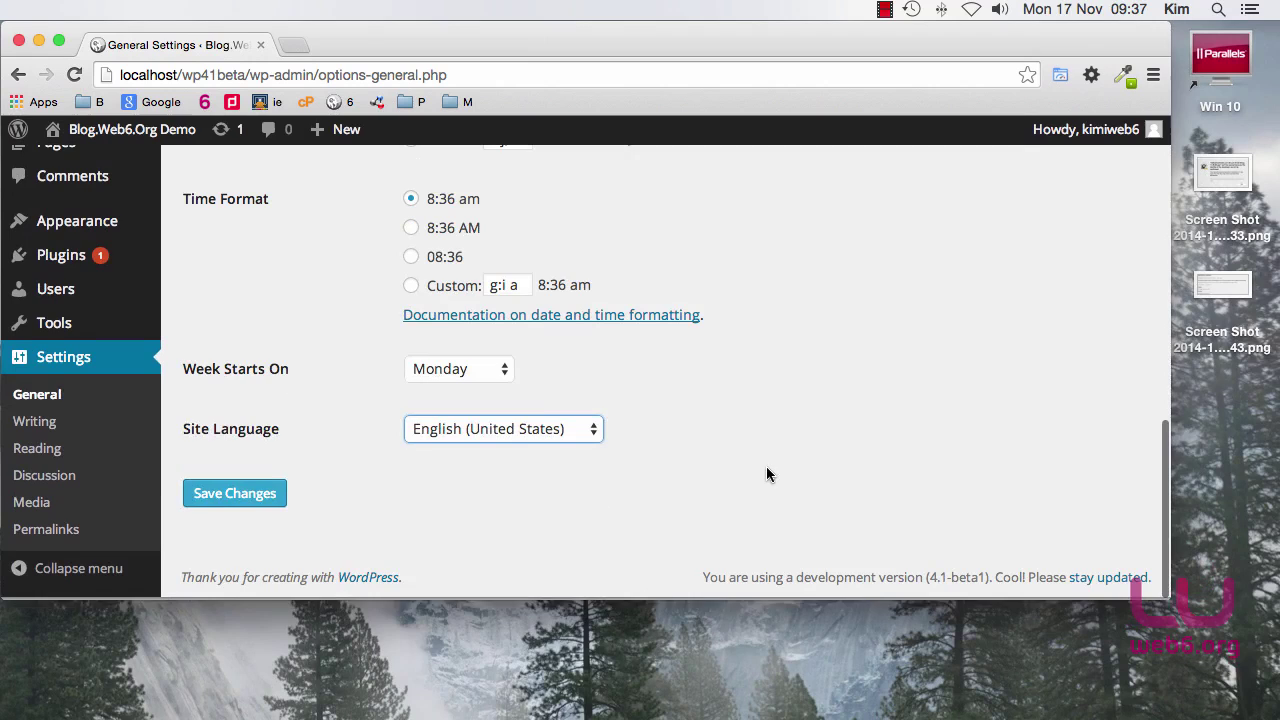
click(573, 432)
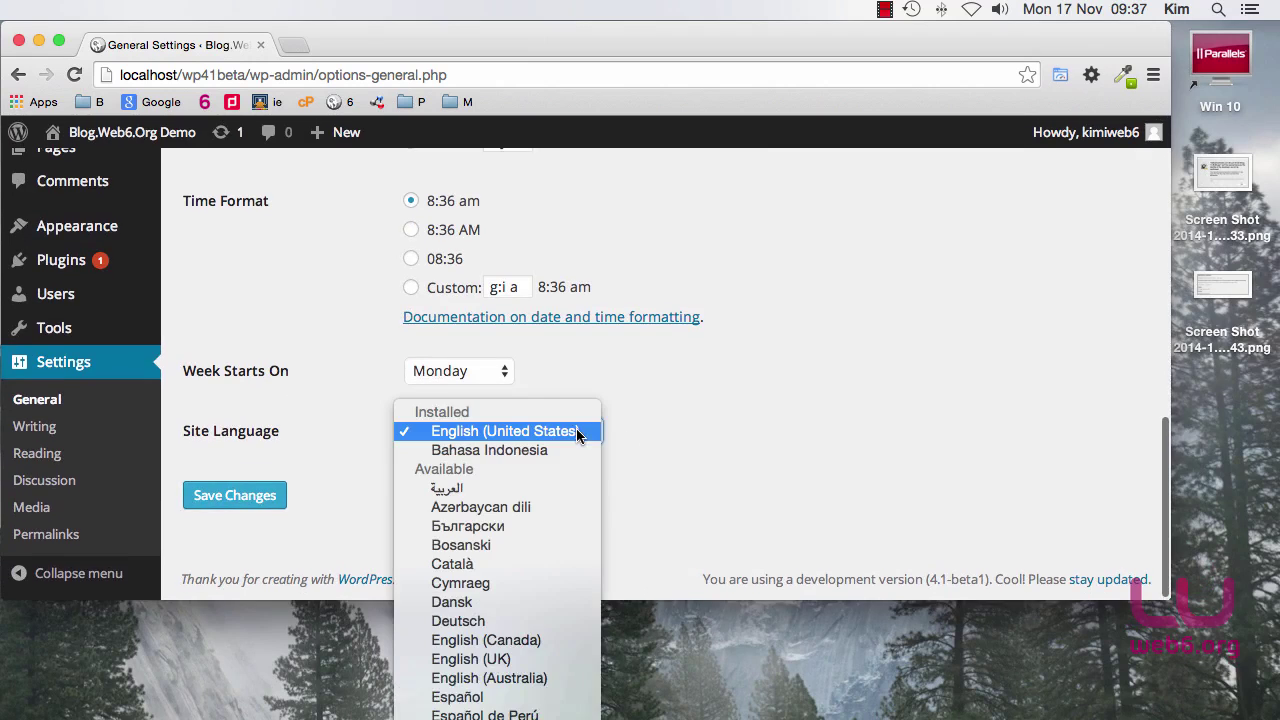
click(465, 628)
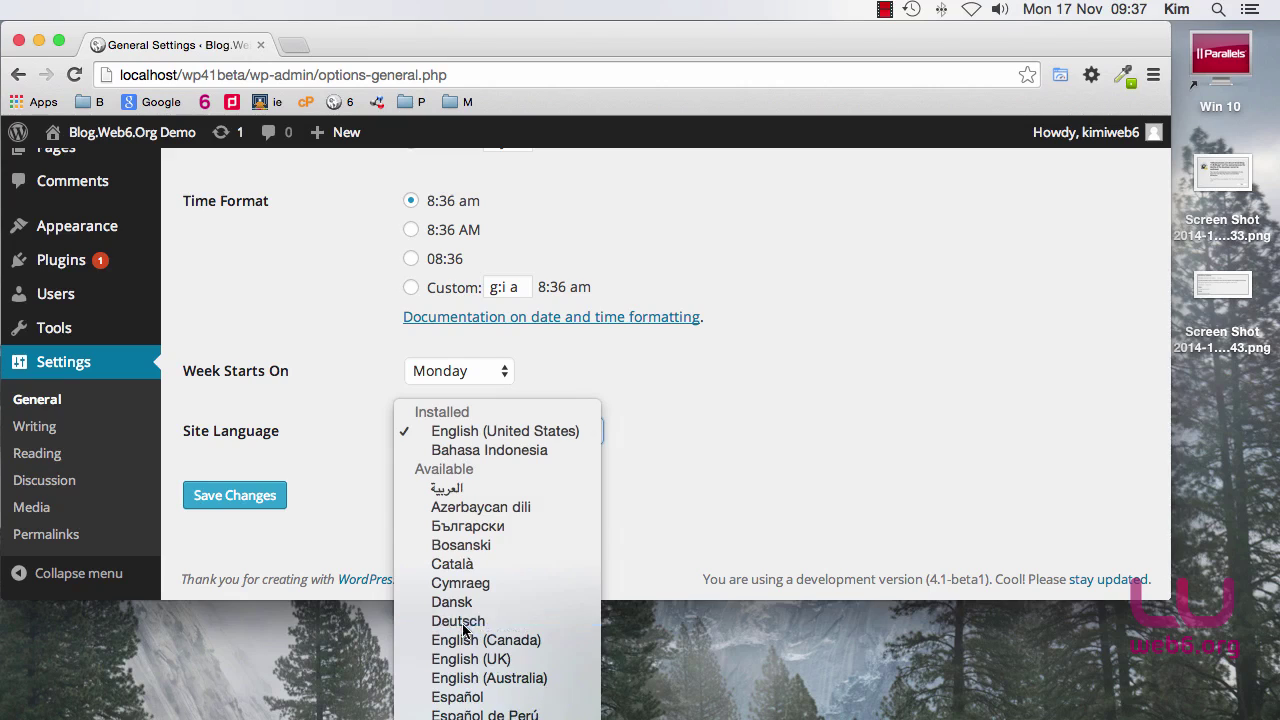
click(262, 501)
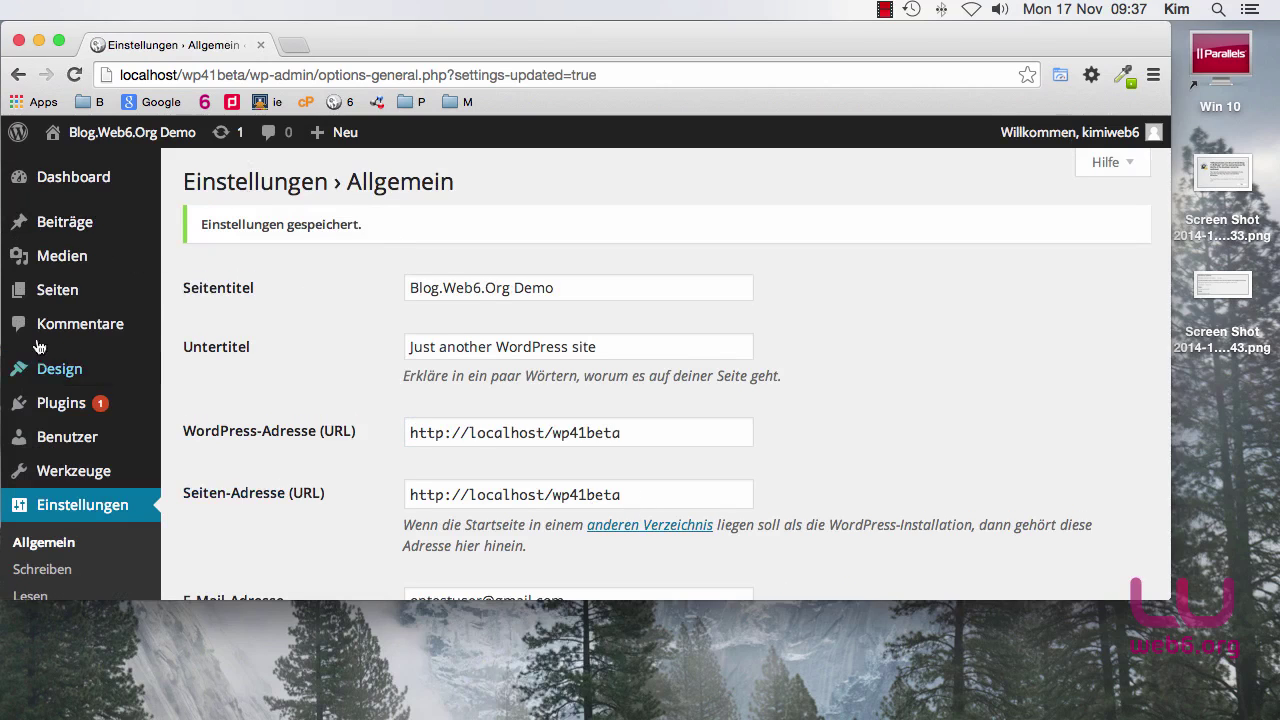
Review the translated settings page, set the site language back to English (United States) and save the changes
scroll(421, 441, down, 10)
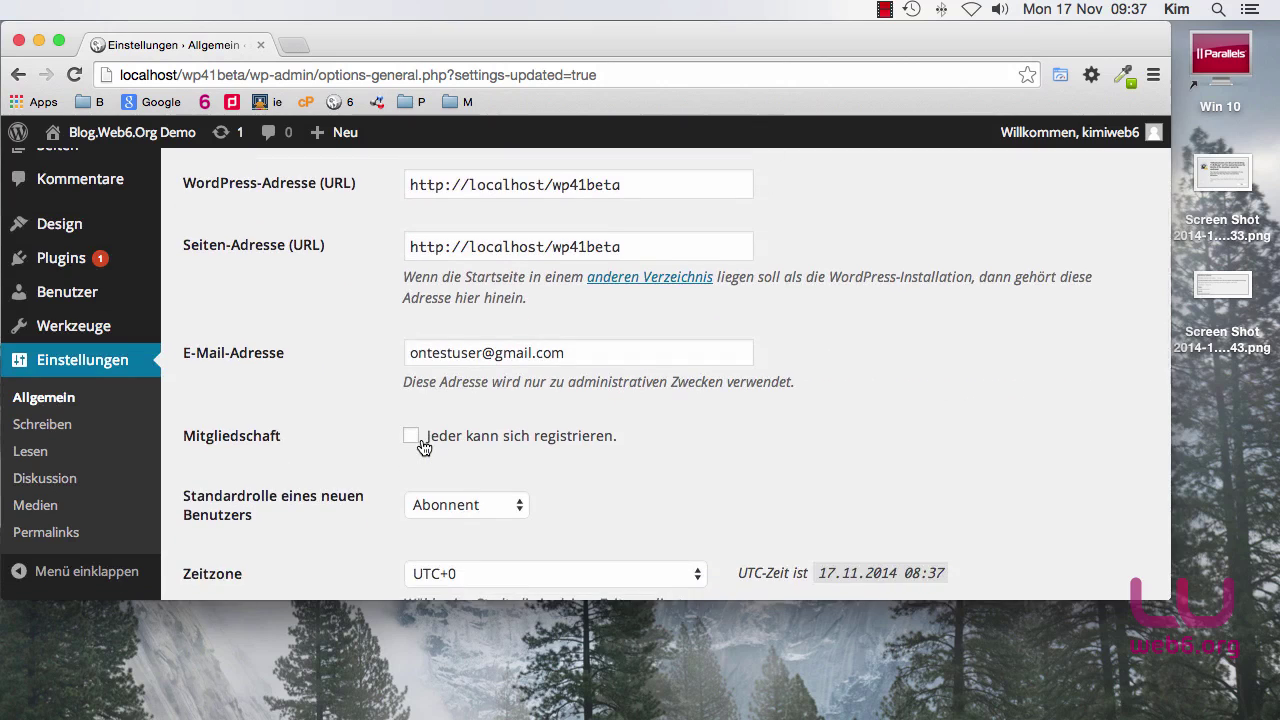
scroll(421, 446, down, 5)
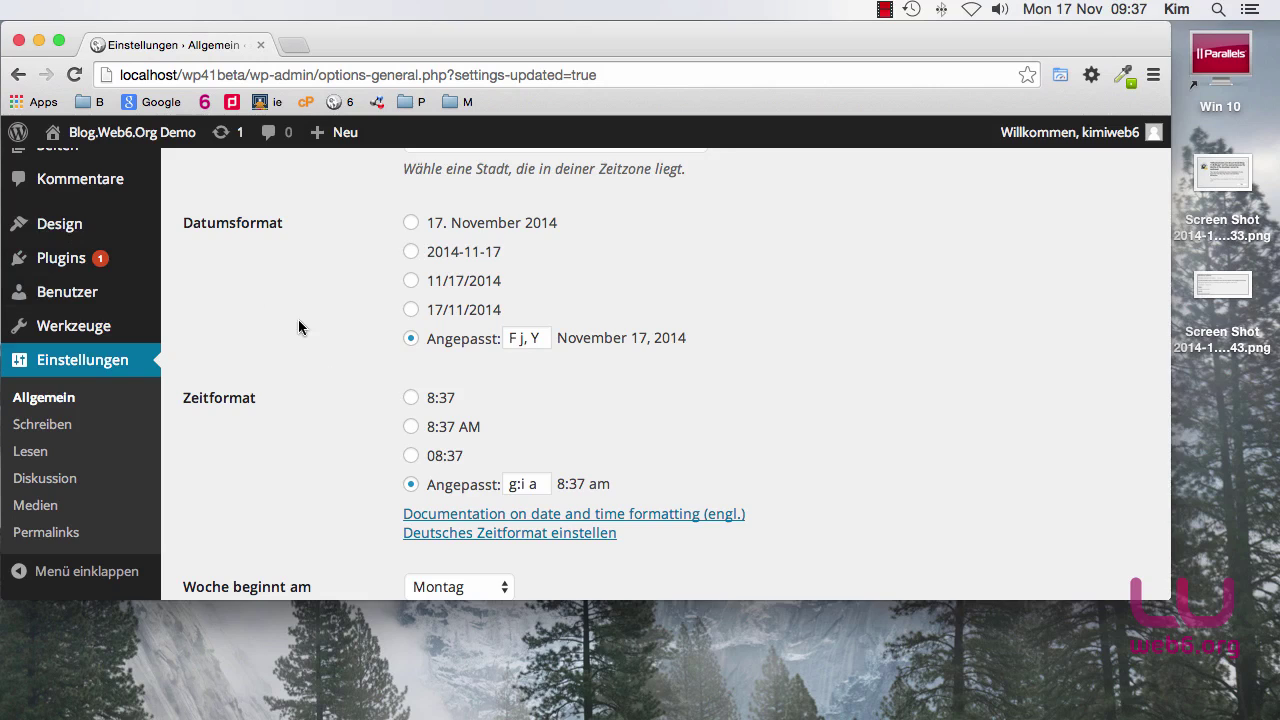
scroll(298, 327, down, 5)
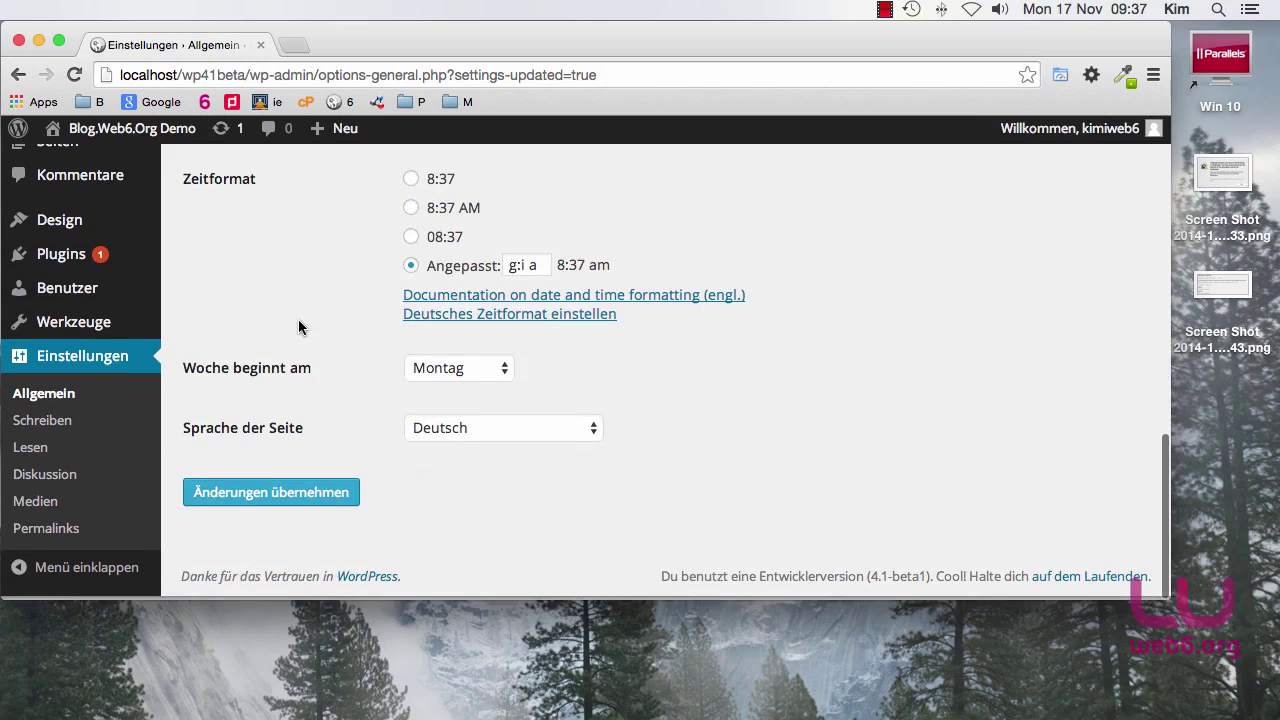
click(590, 432)
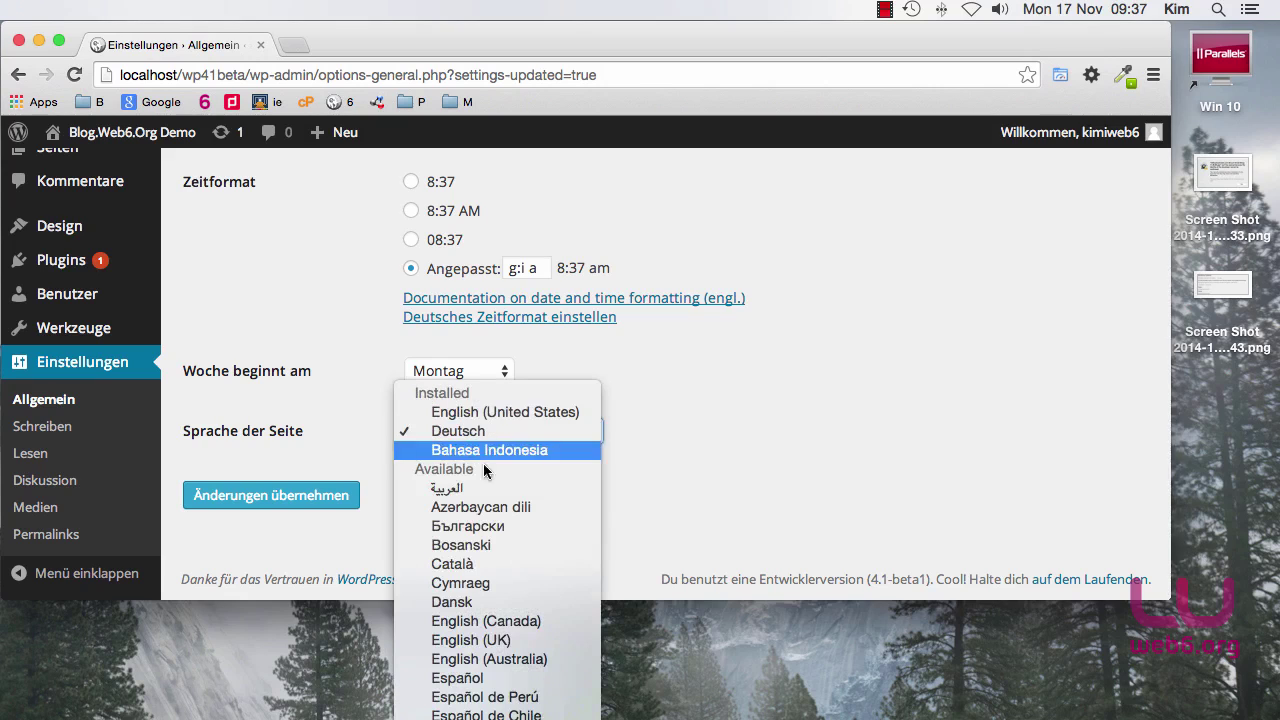
click(503, 414)
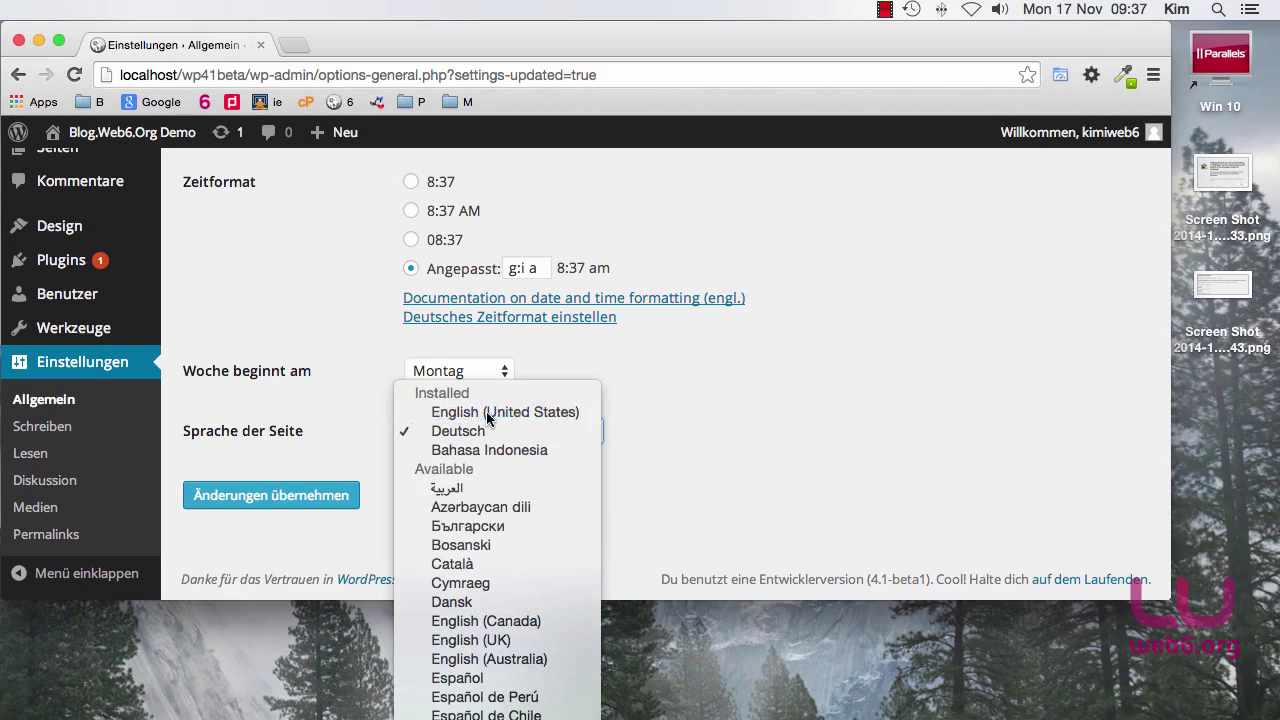
click(262, 497)
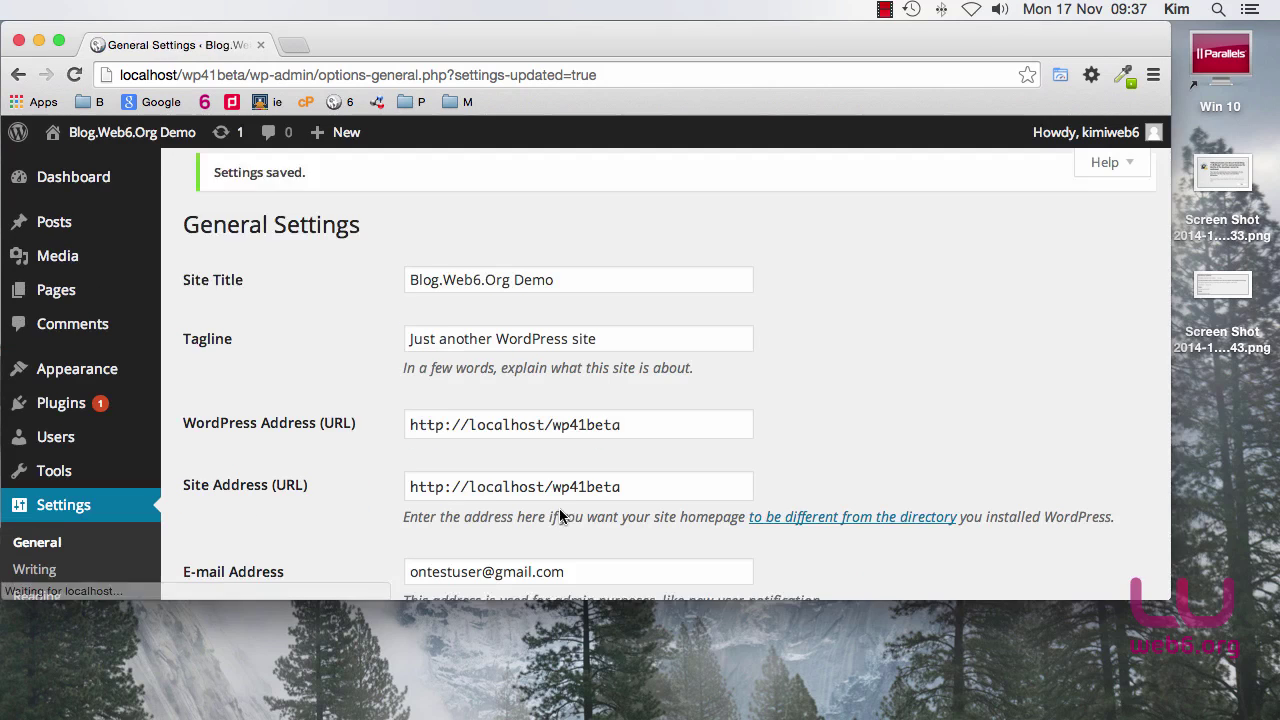
Check the language and format settings on the General Settings page and enlarge the browser window to fill the screen
scroll(334, 393, down, 10)
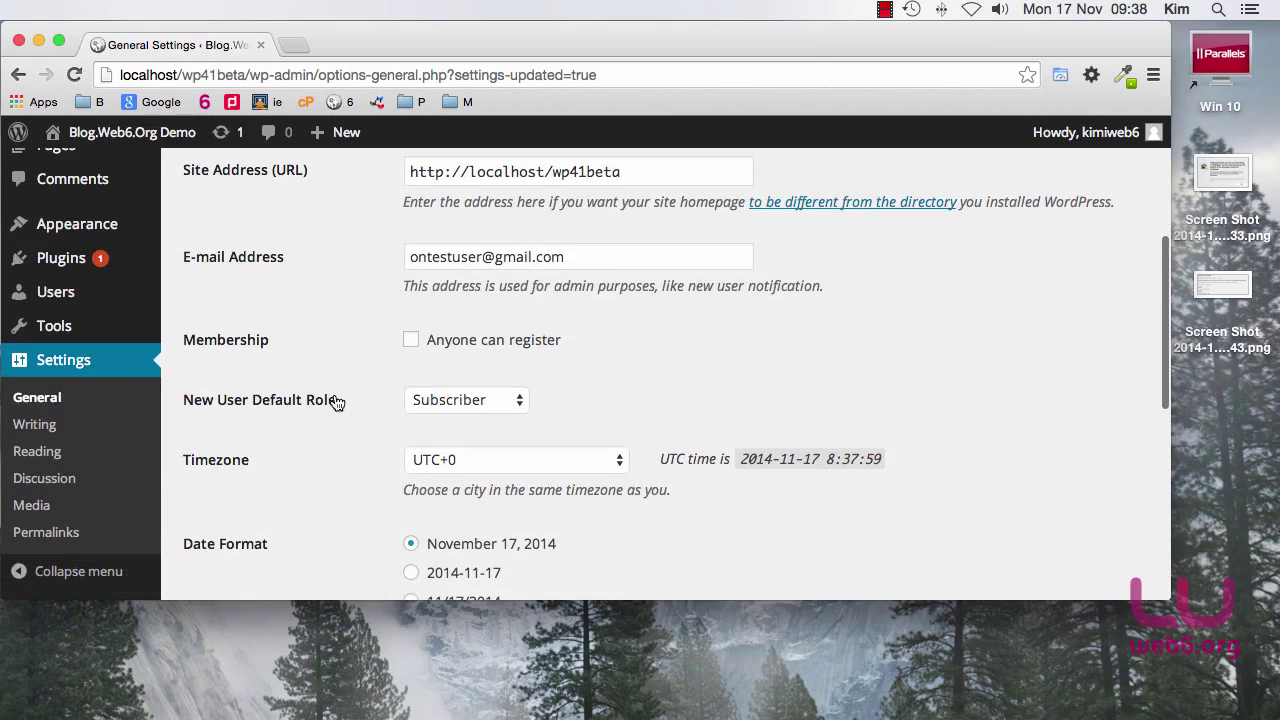
scroll(334, 400, down, 5)
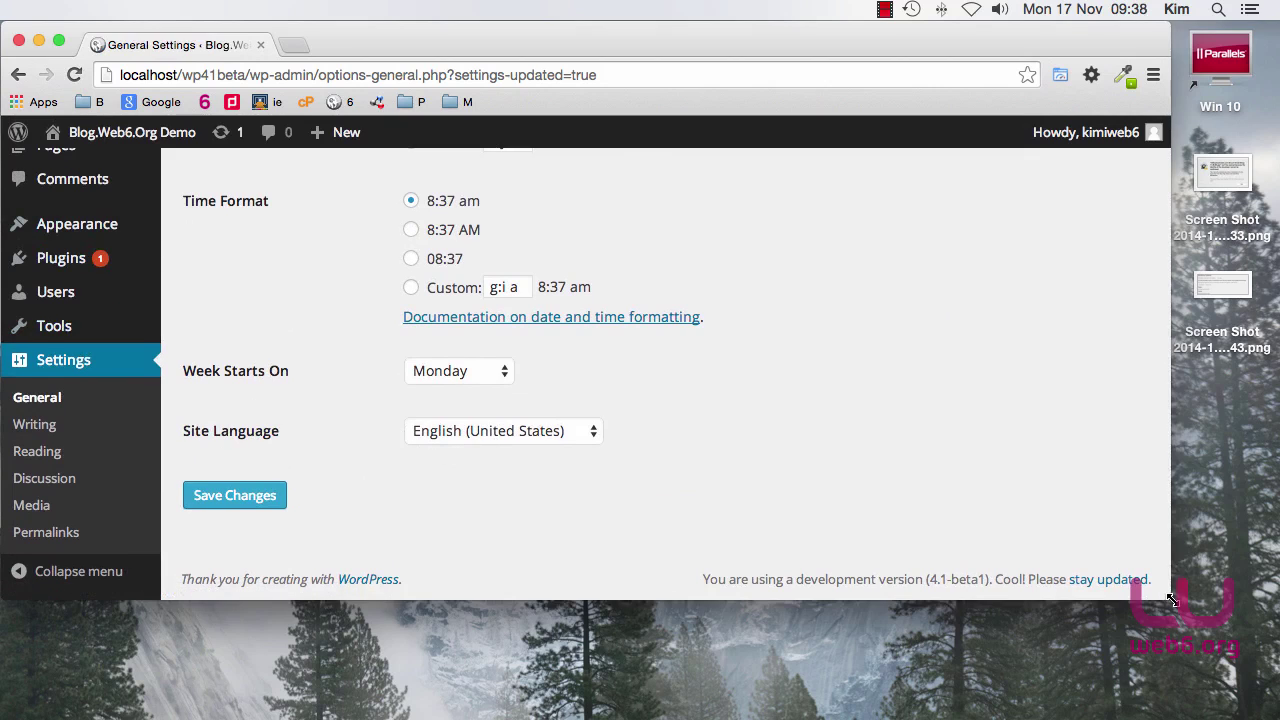
drag(1172, 600, 1278, 715)
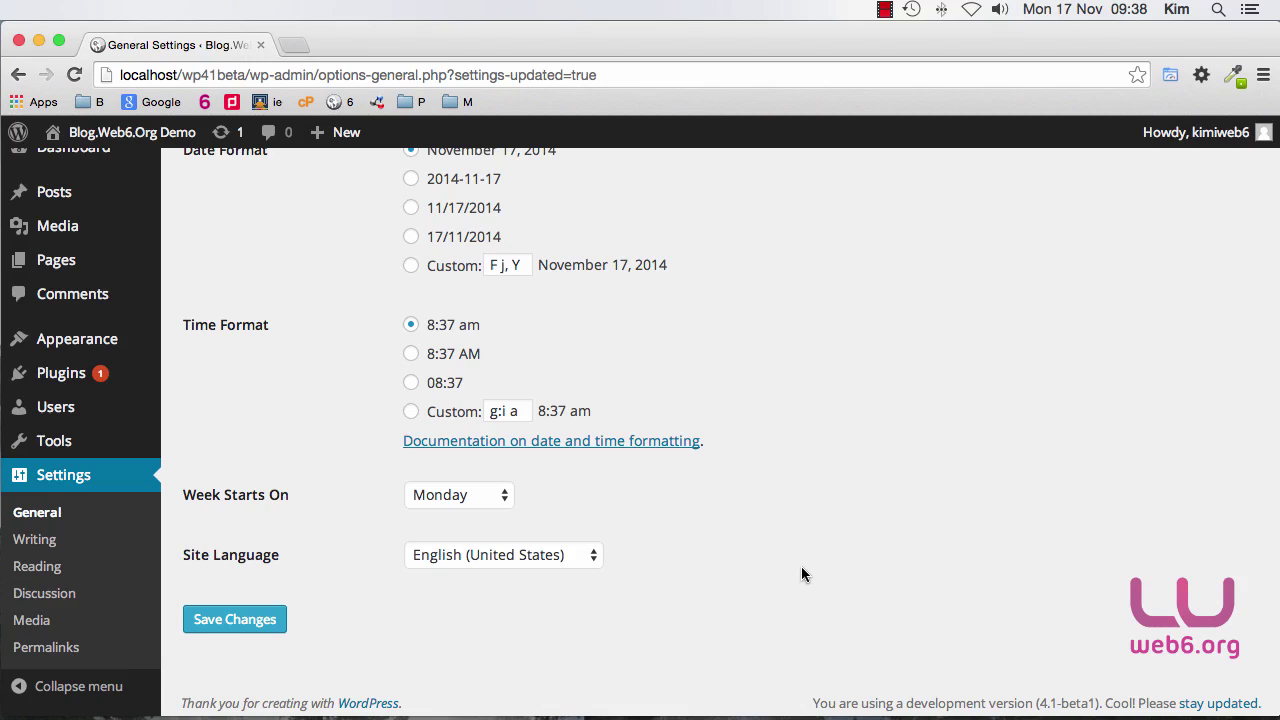
Open the draft "Post Title No 1" for editing from the list of all posts
scroll(801, 574, up, 5)
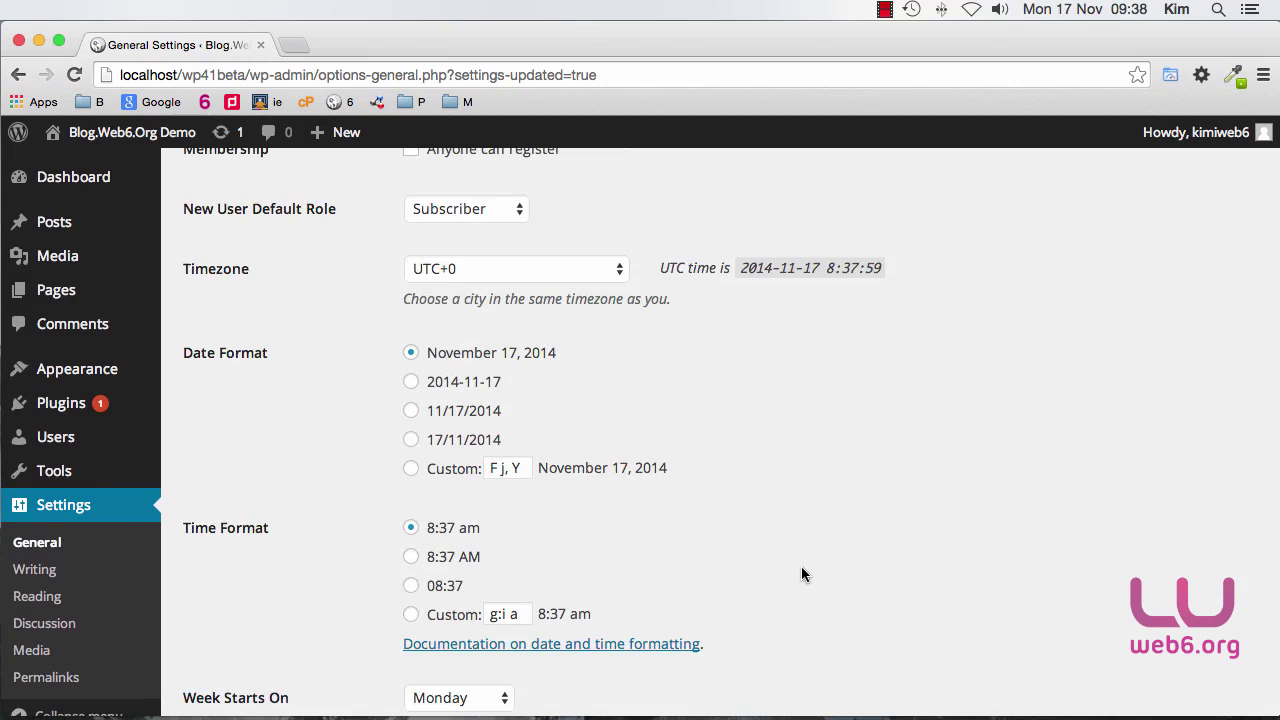
scroll(801, 574, up, 10)
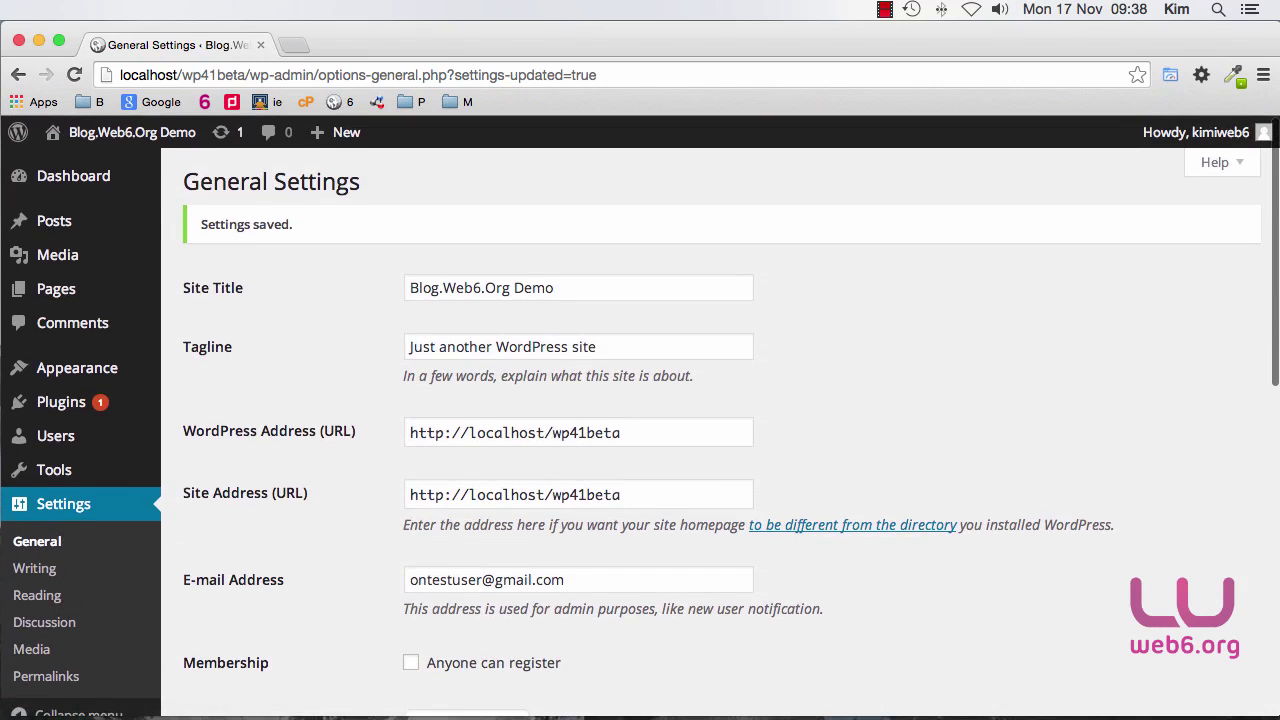
mouse_move(60, 221)
click(195, 223)
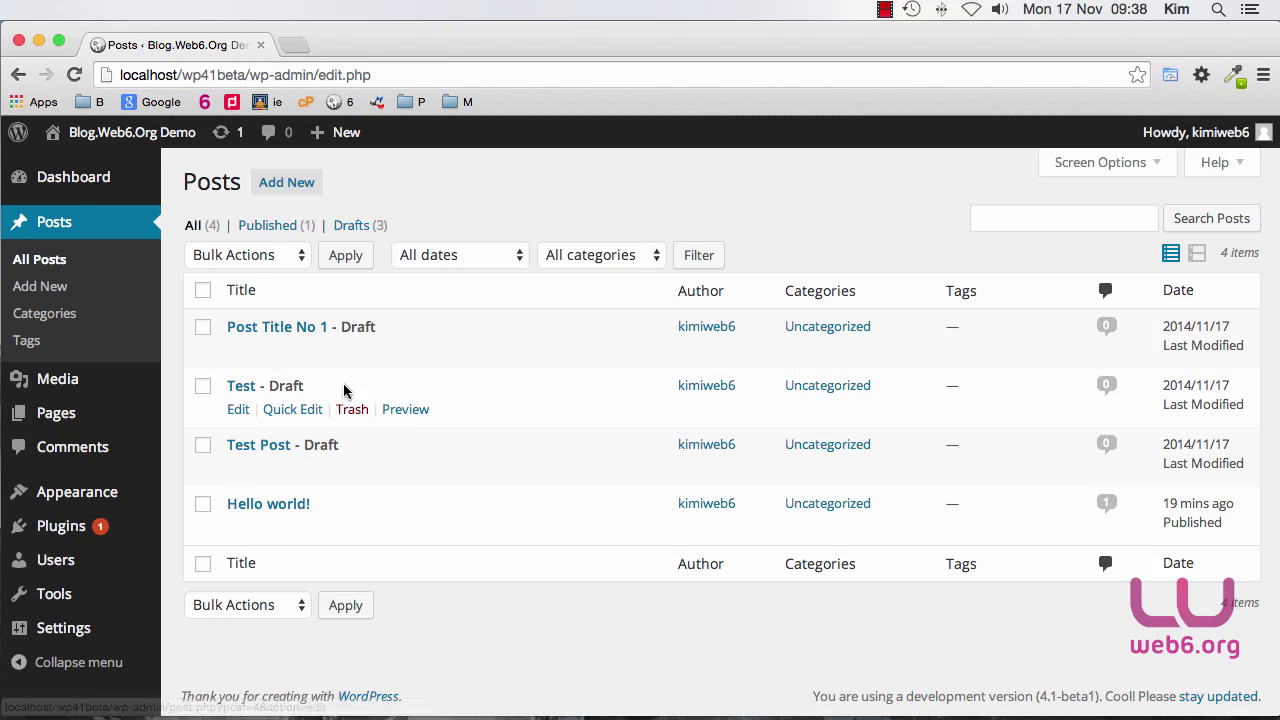
click(240, 352)
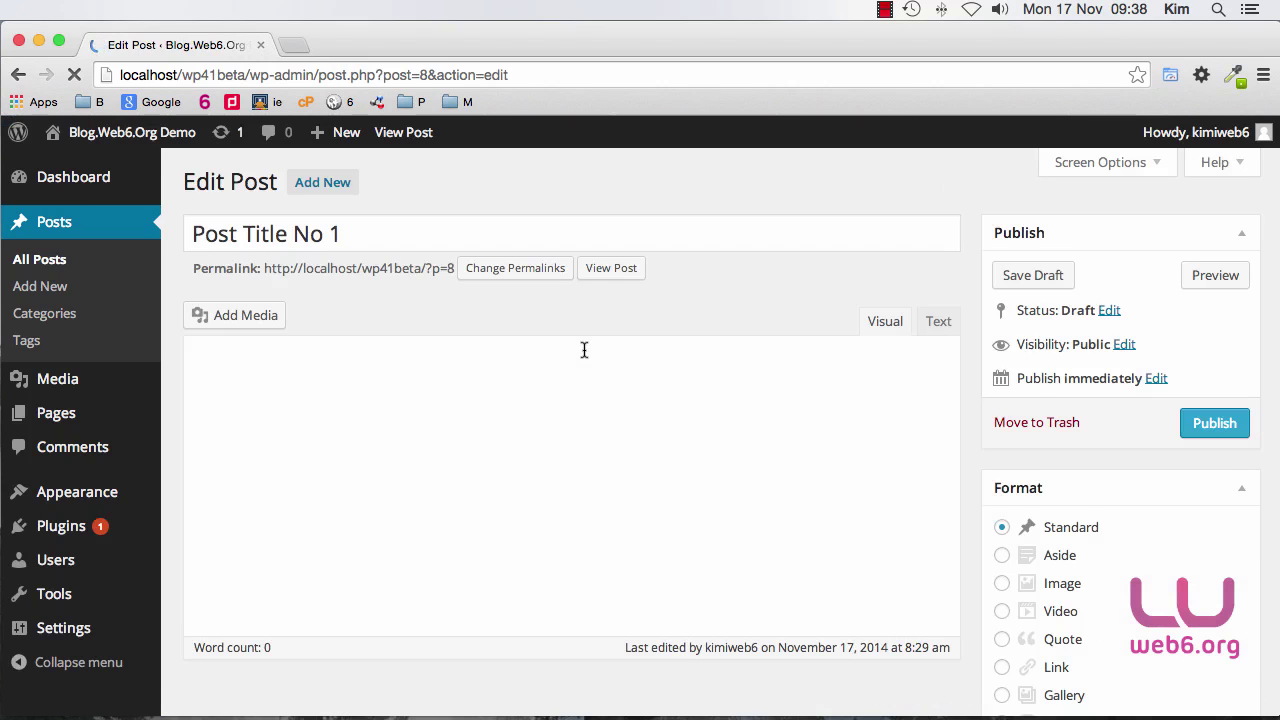
Turn on Distraction Free Writing mode in the post editor
scroll(583, 349, up, 5)
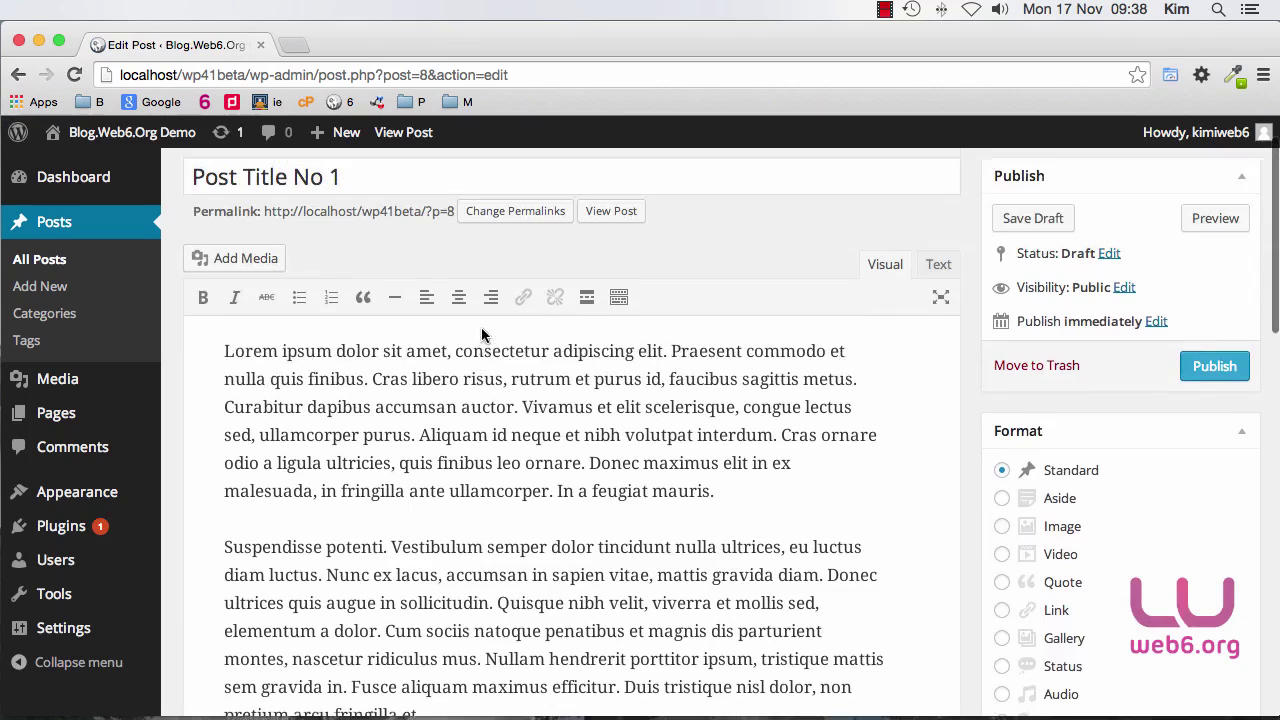
scroll(481, 335, up, 2)
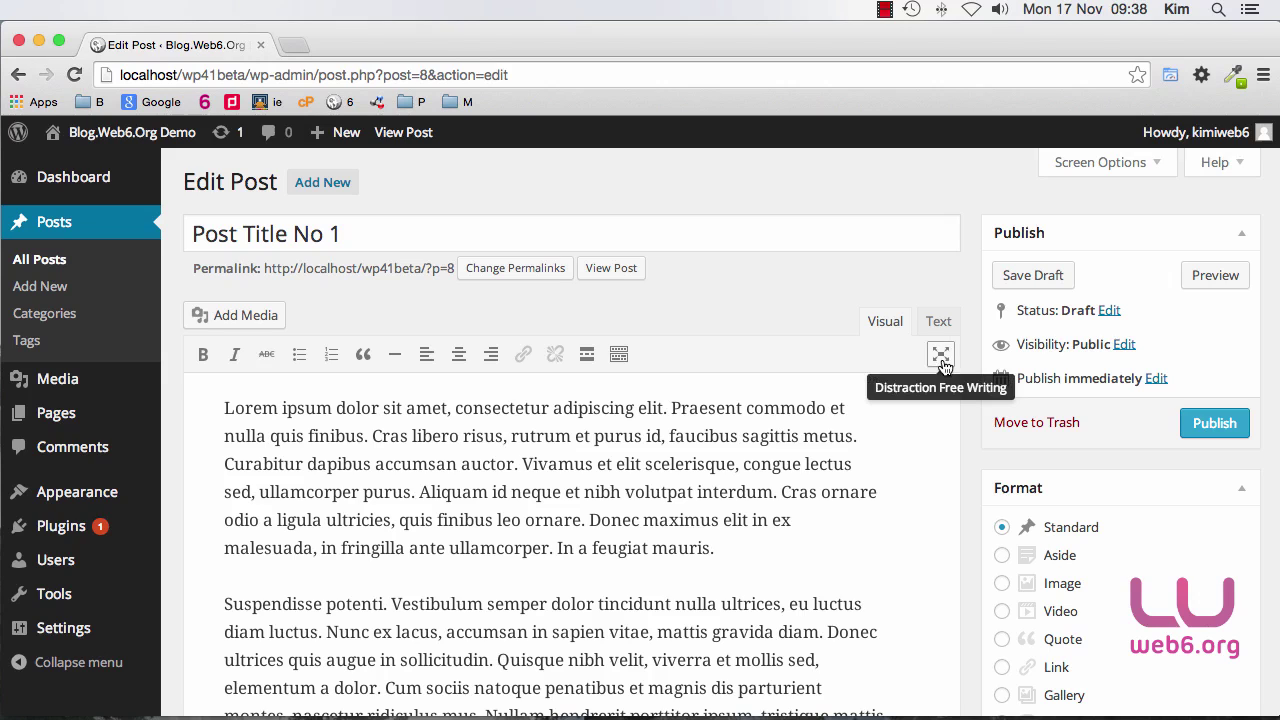
click(941, 358)
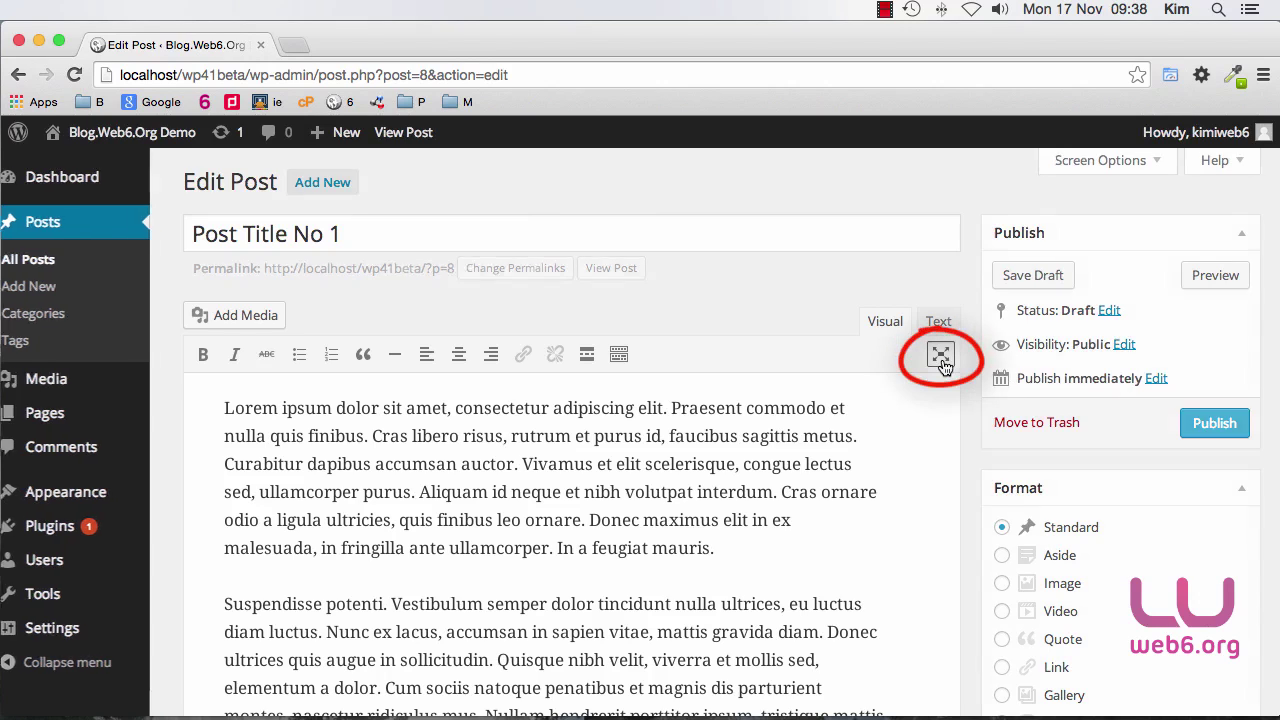
Add a new paragraph reading "jfdfggfdsjgjsdgf" after the first paragraph of the post
mouse_move(1131, 416)
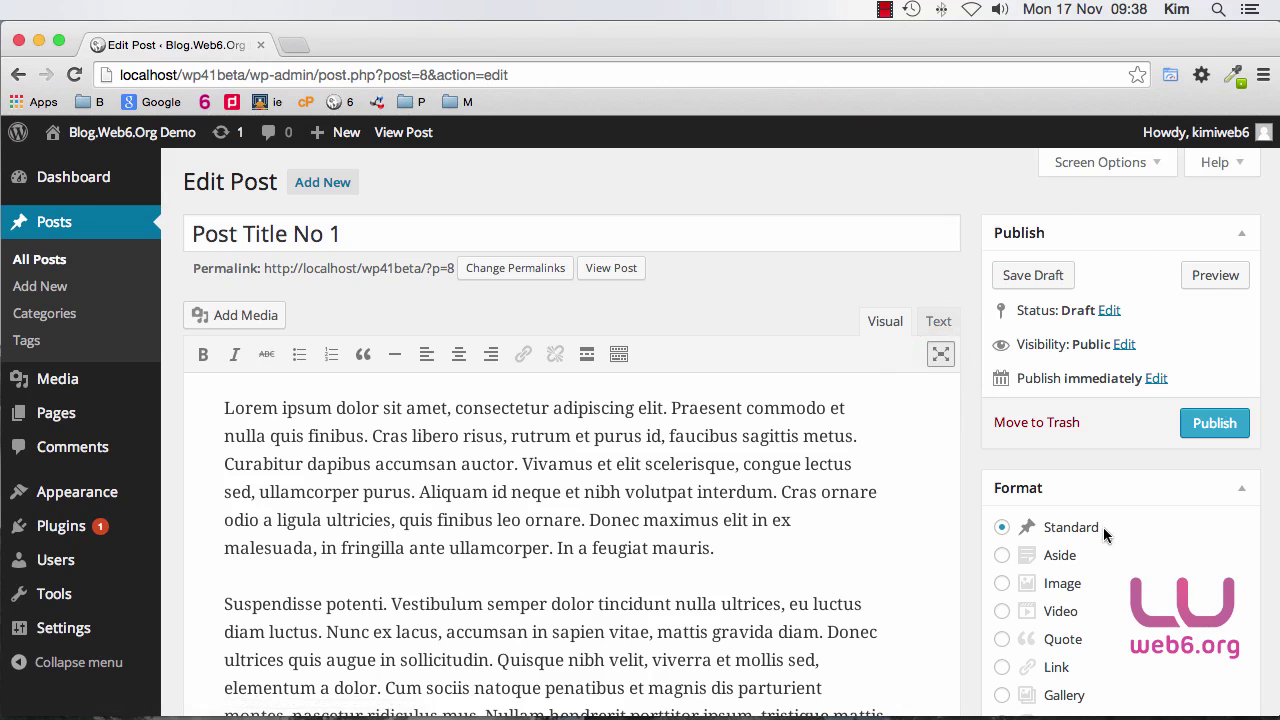
scroll(1105, 528, down, 5)
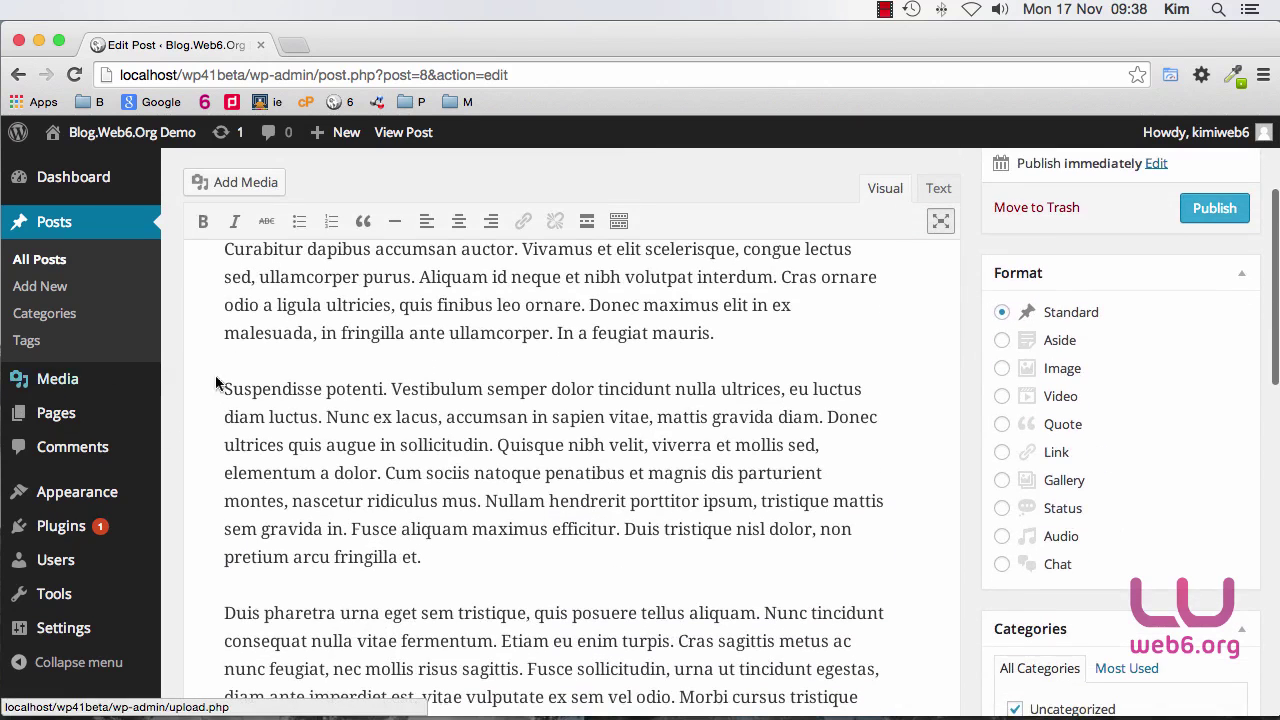
scroll(1093, 457, up, 5)
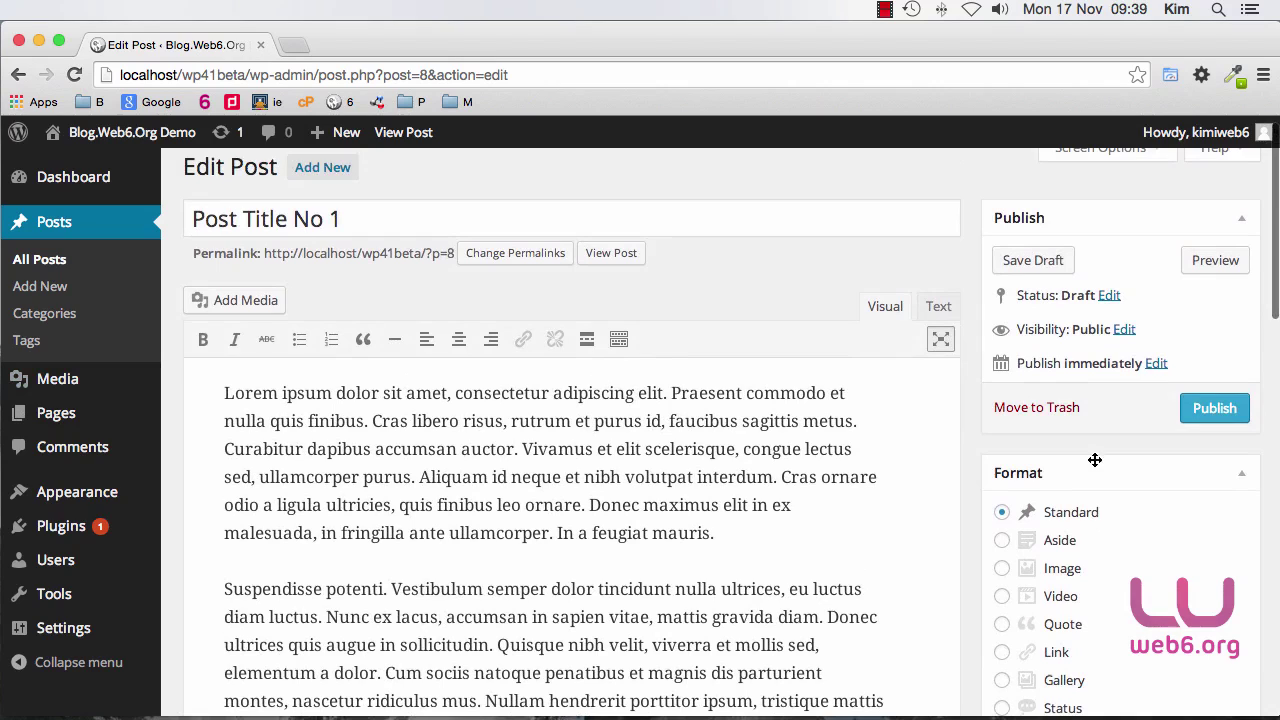
click(742, 531)
key(Return)
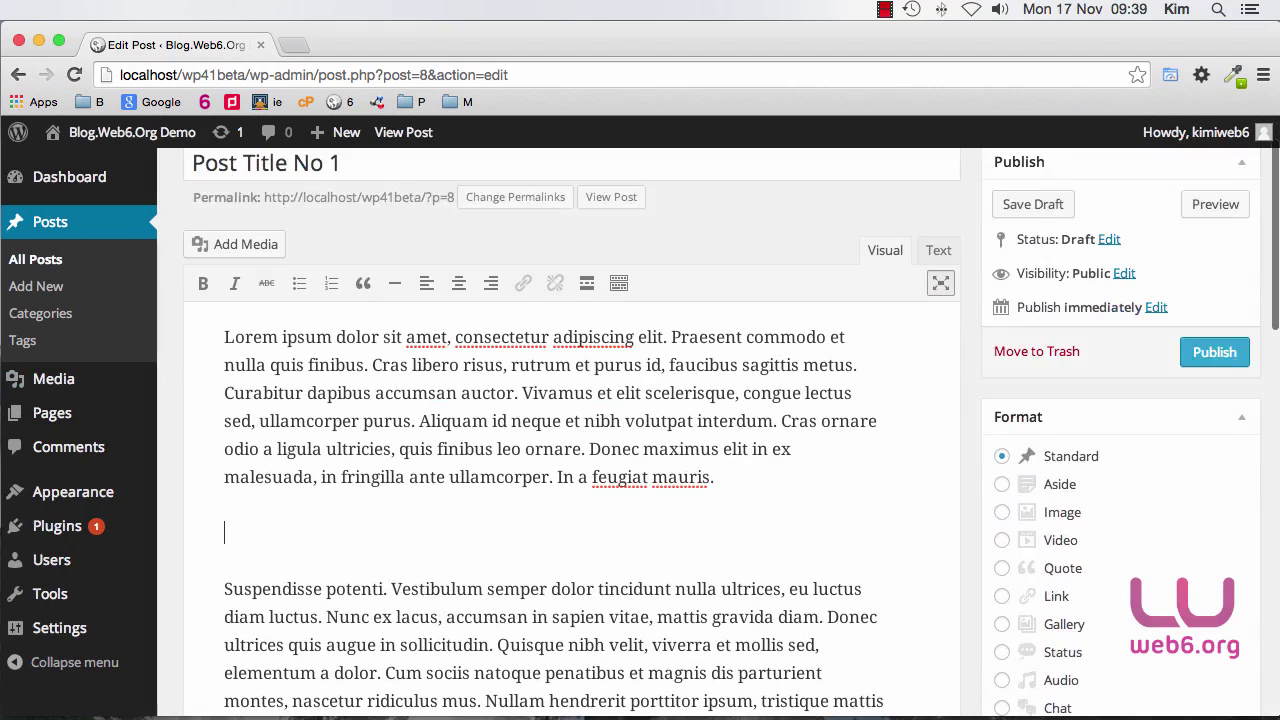
text(jfdfggfdsj)
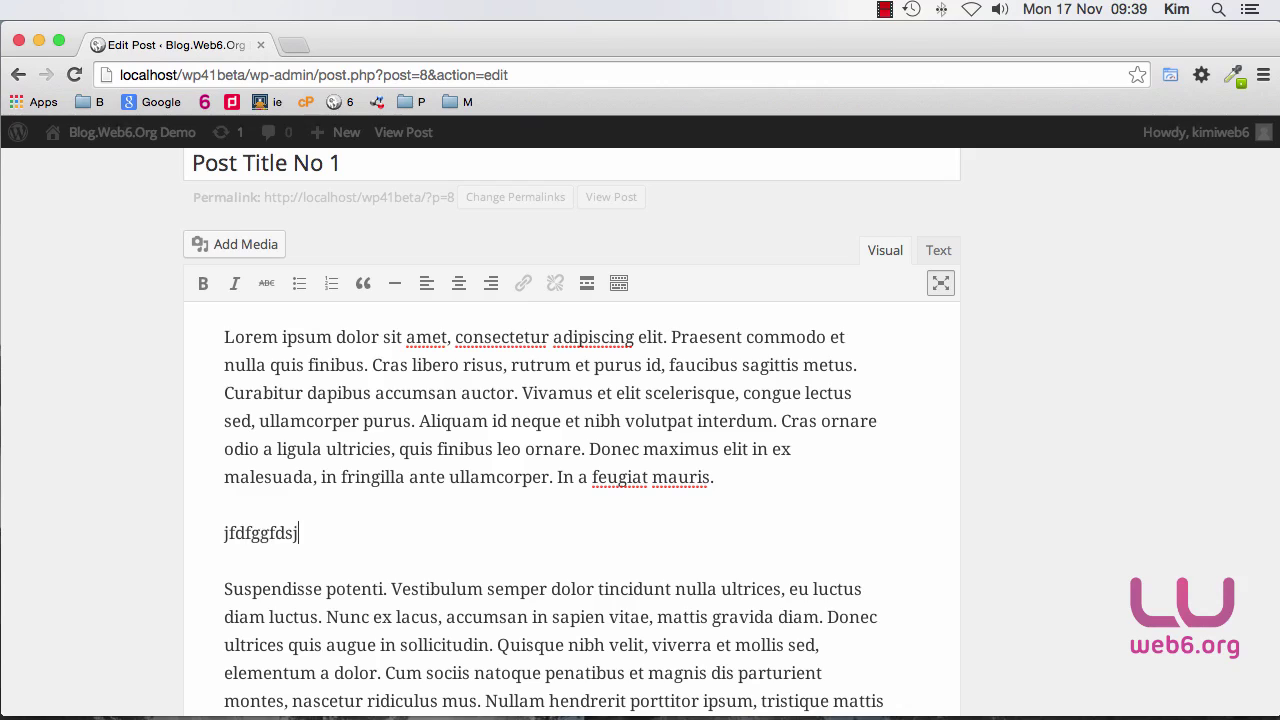
text(gjsdgf)
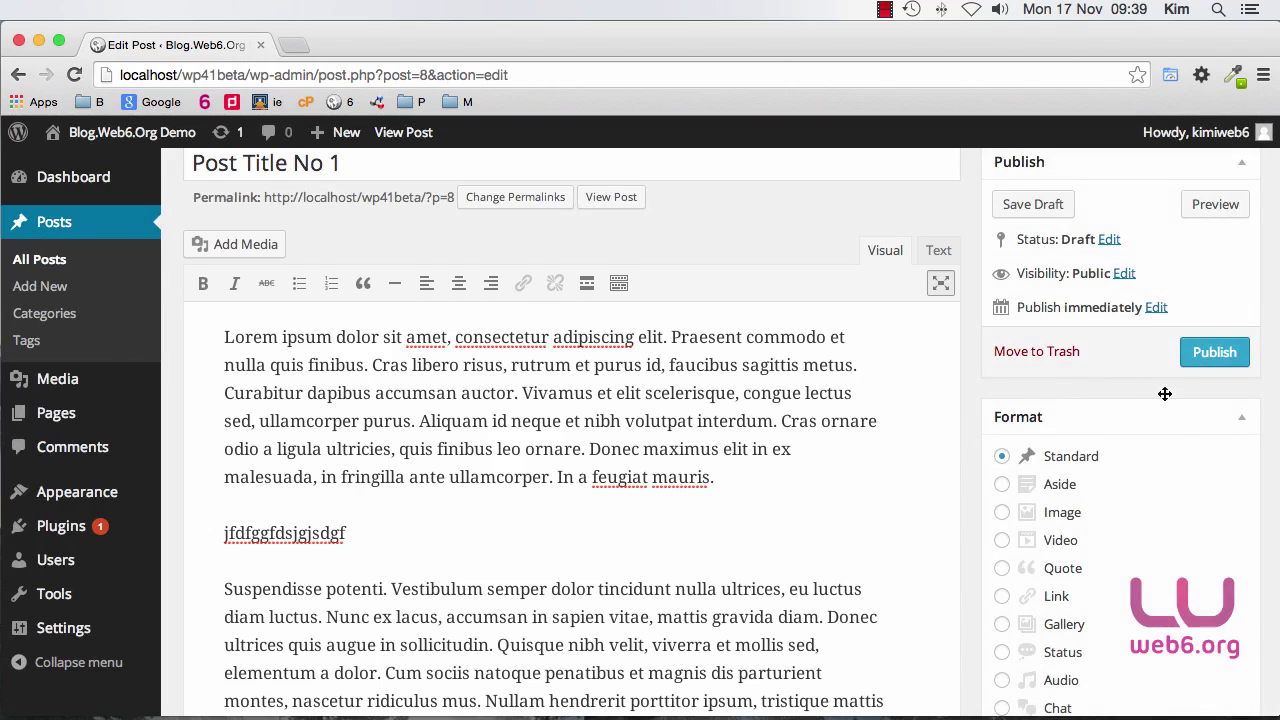
Set the post format to Quote
scroll(1158, 478, down, 5)
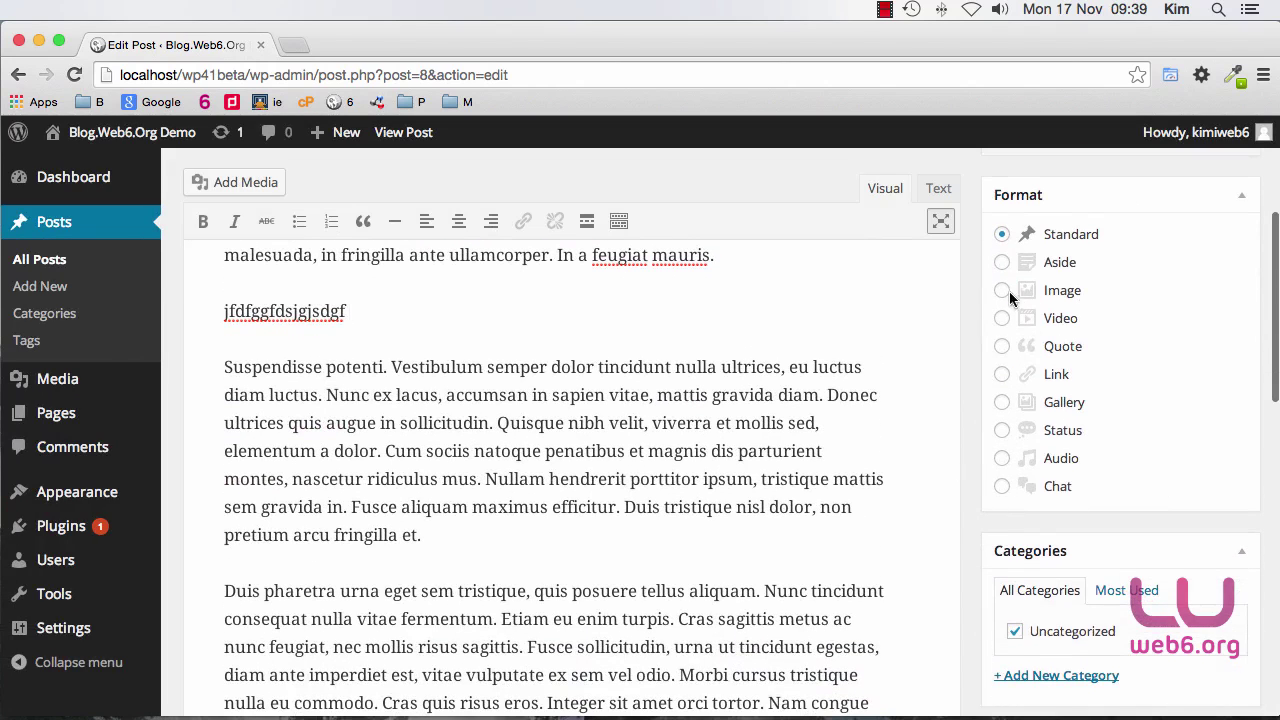
click(1002, 347)
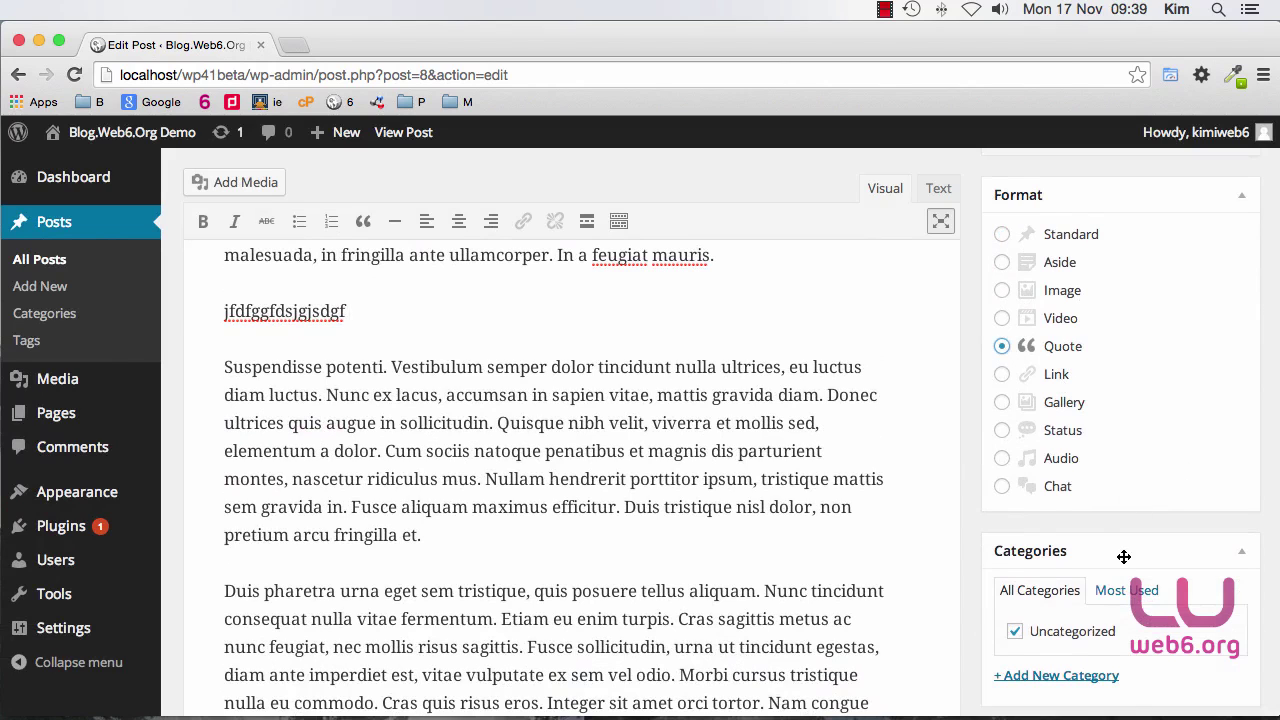
scroll(1124, 556, down, 2)
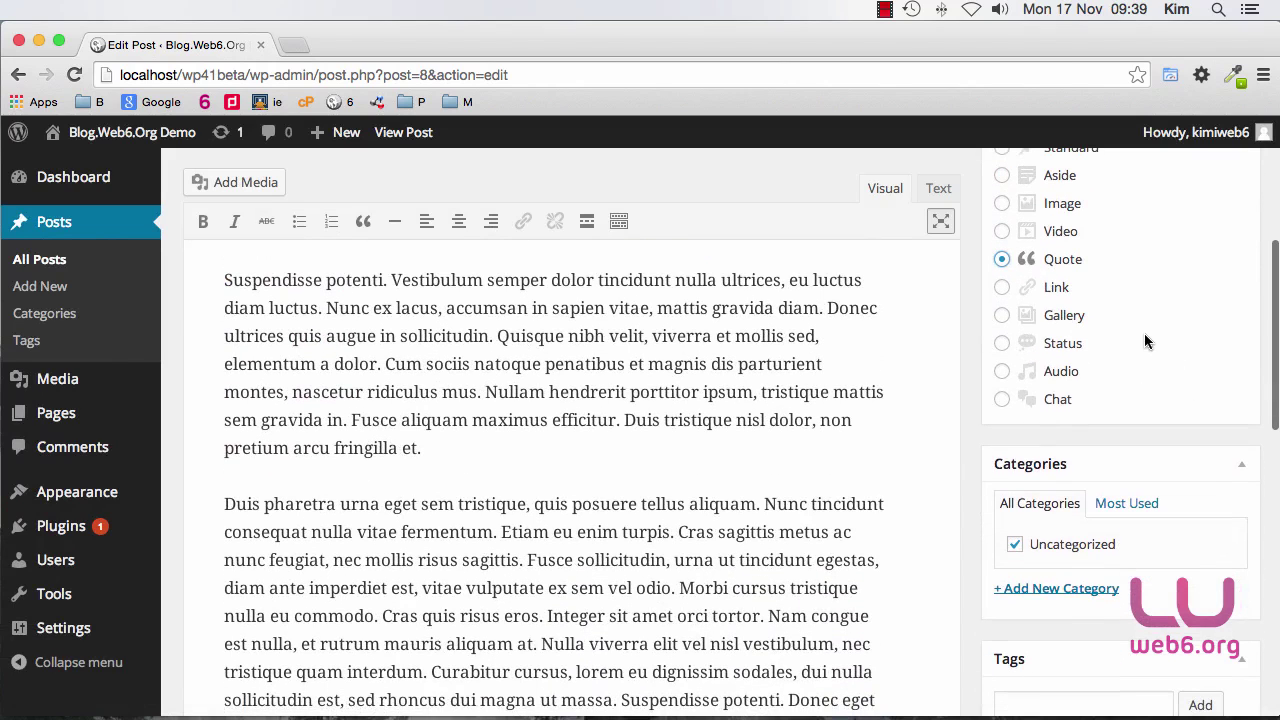
scroll(1146, 340, up, 4)
scroll(1144, 333, up, 2)
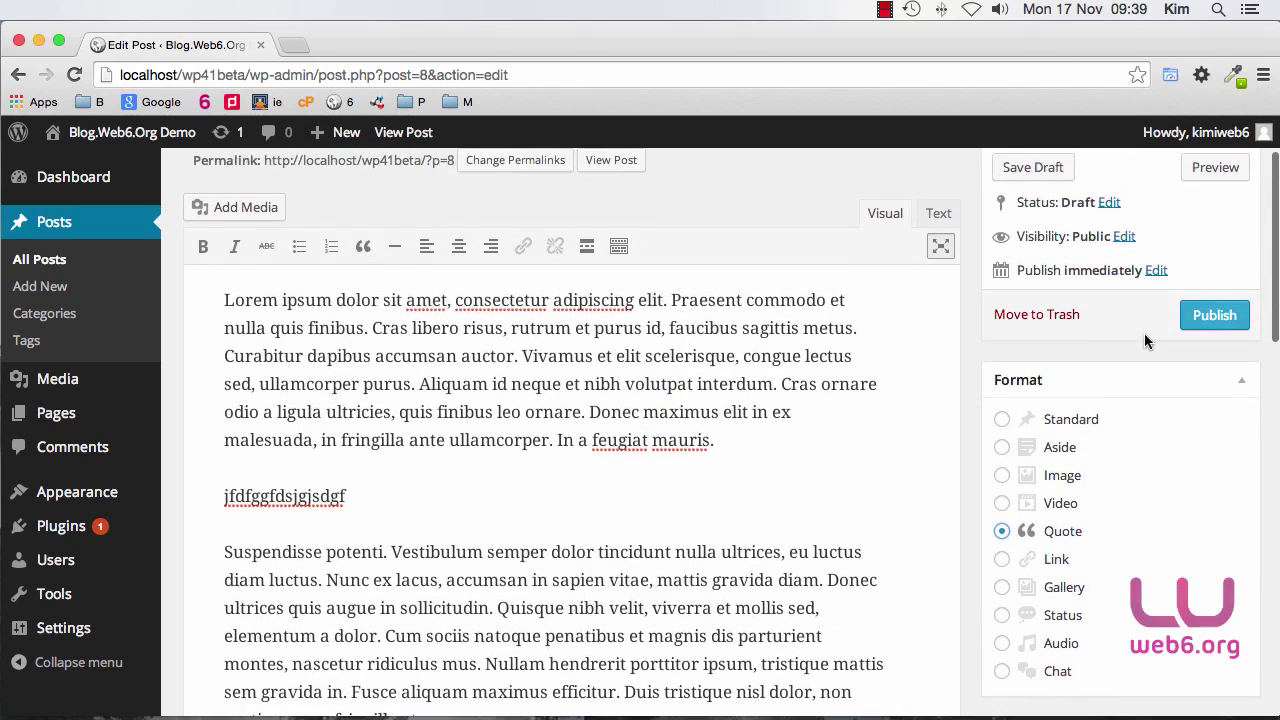
scroll(1144, 333, up, 2)
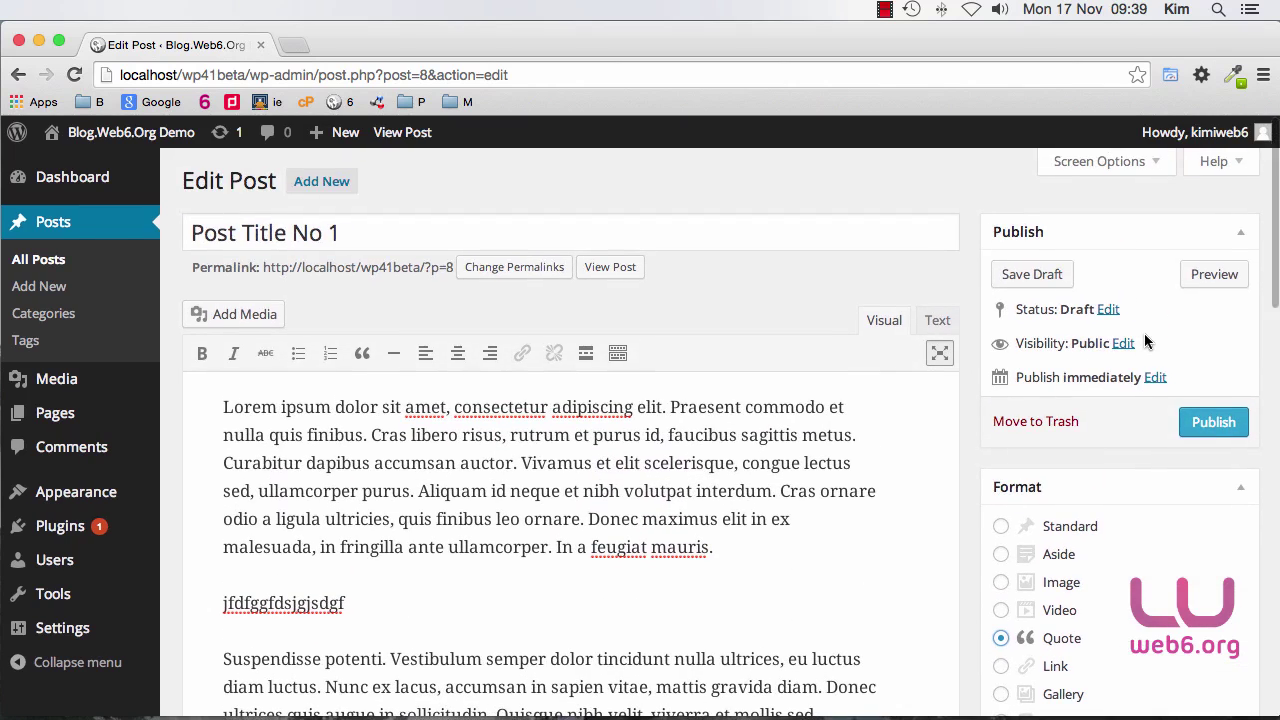
Turn off Distraction Free Writing, append "fgdshgfhsdjdshfhjgfd" to the "jfdfggfdsjgjsdgf" line and add a paragraph "shjgjhdsghfdsgfds" below it
click(446, 604)
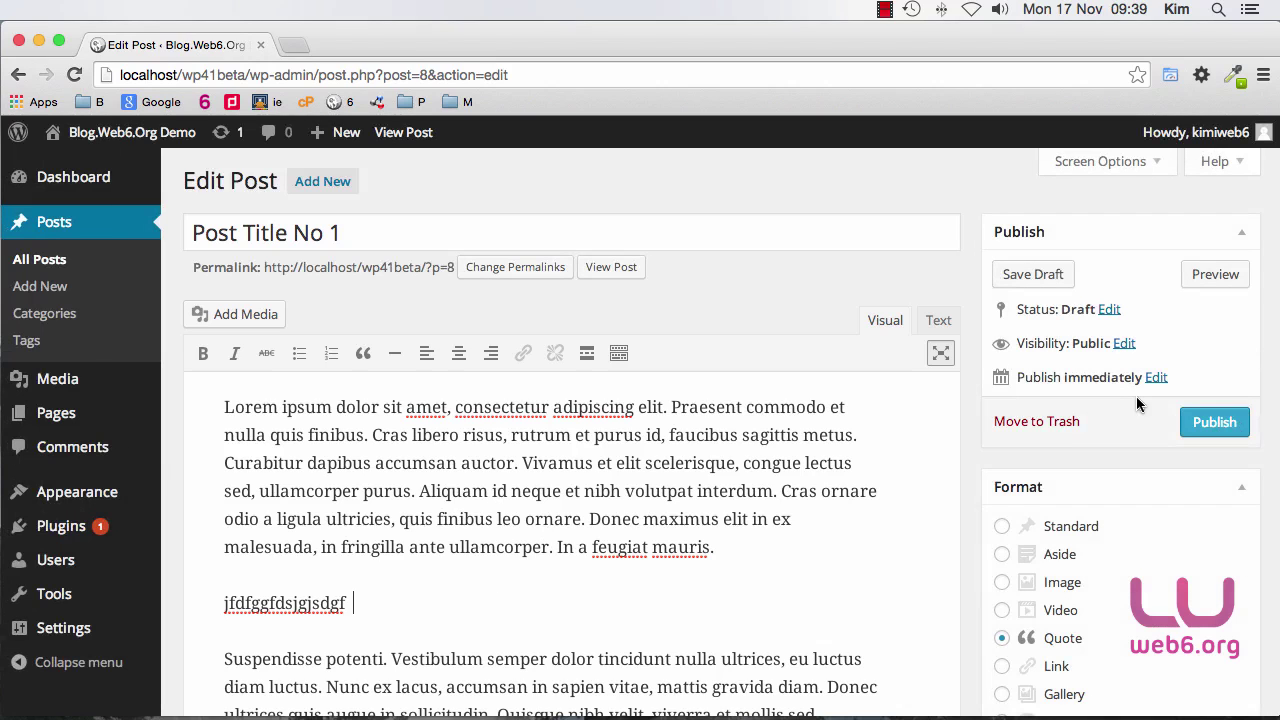
click(939, 360)
text(fgdshgfhsdjdshfhjgfd)
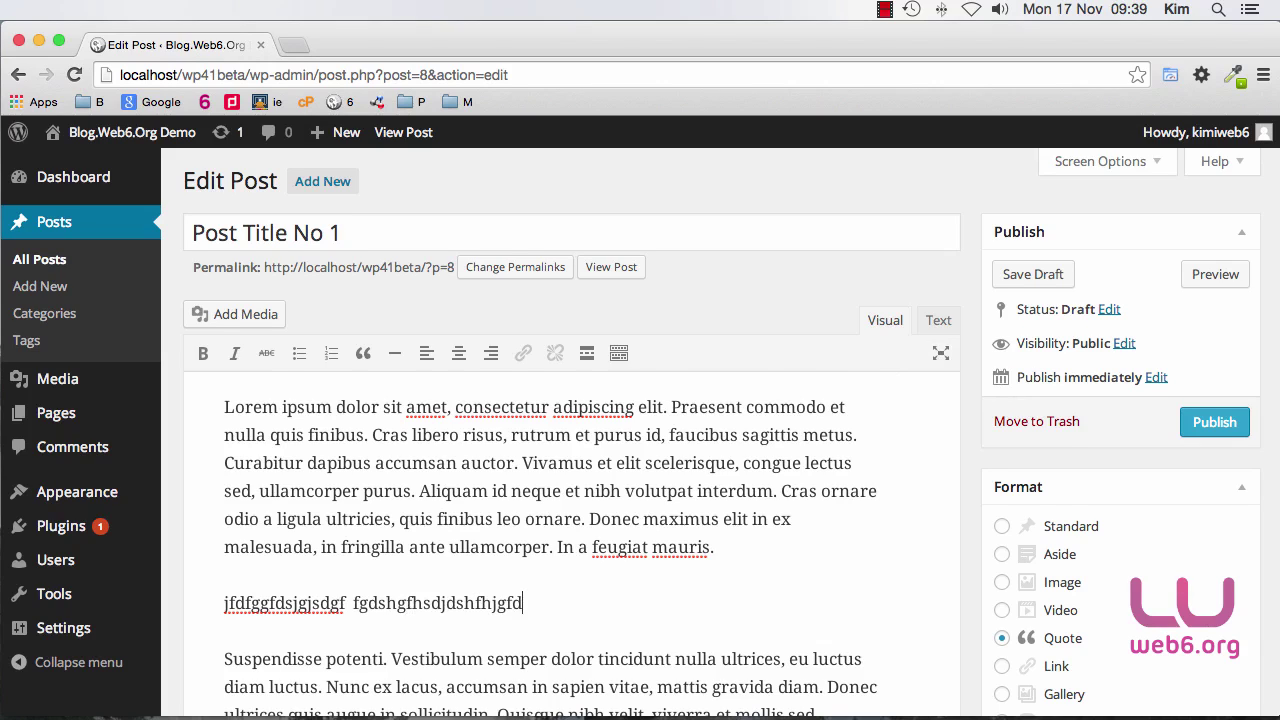
key(Return)
text(shjgjhdsghfdsgfds)
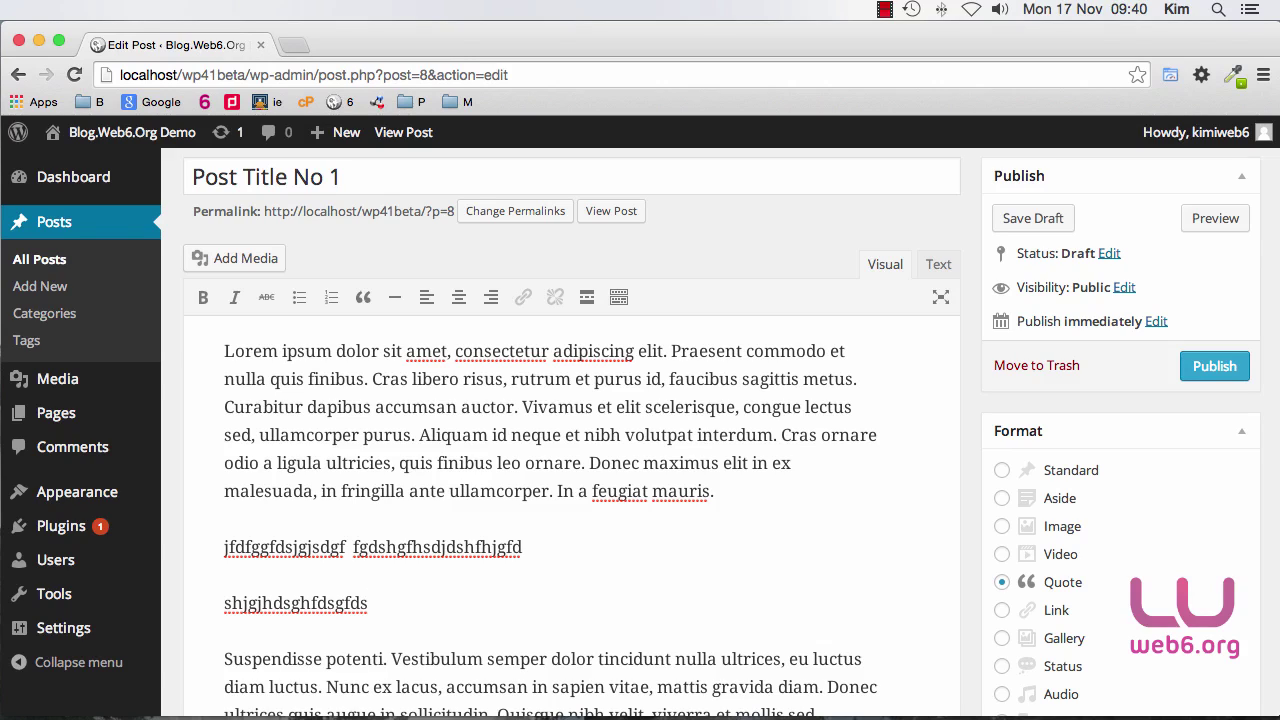
Turn Distraction Free Writing back on and bring the faded panels around the editor back into view
click(940, 299)
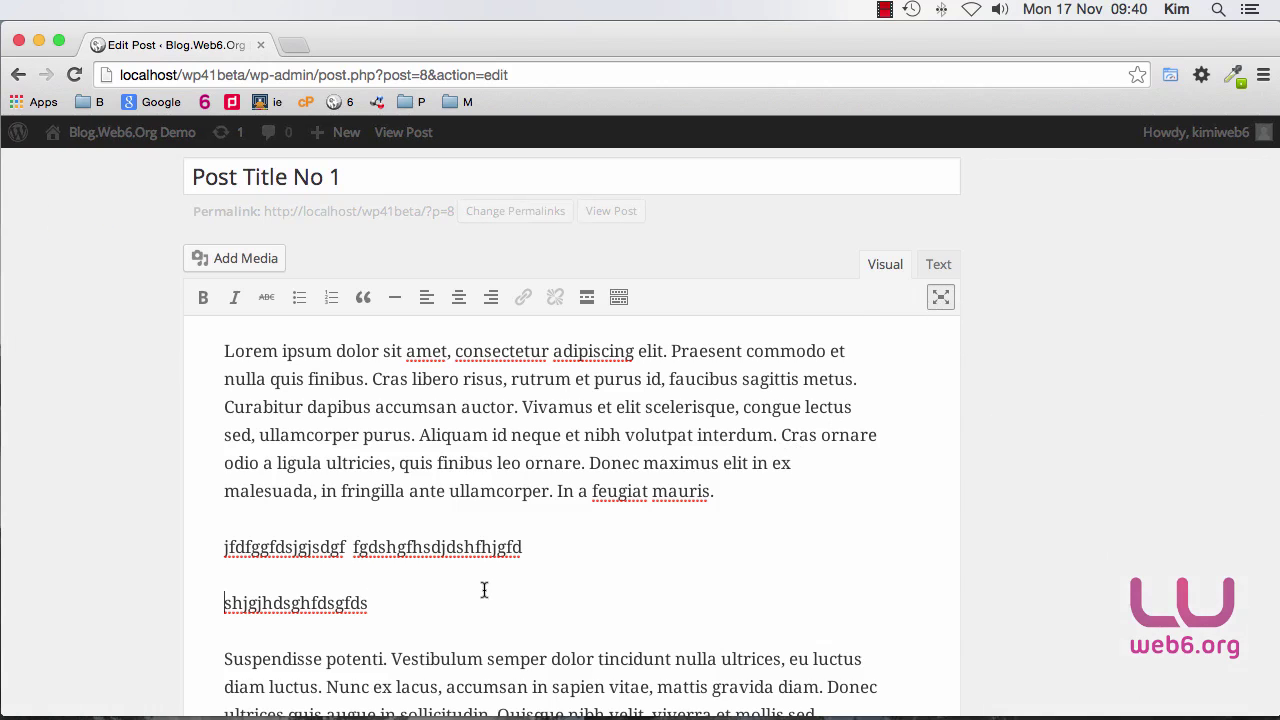
mouse_move(1017, 465)
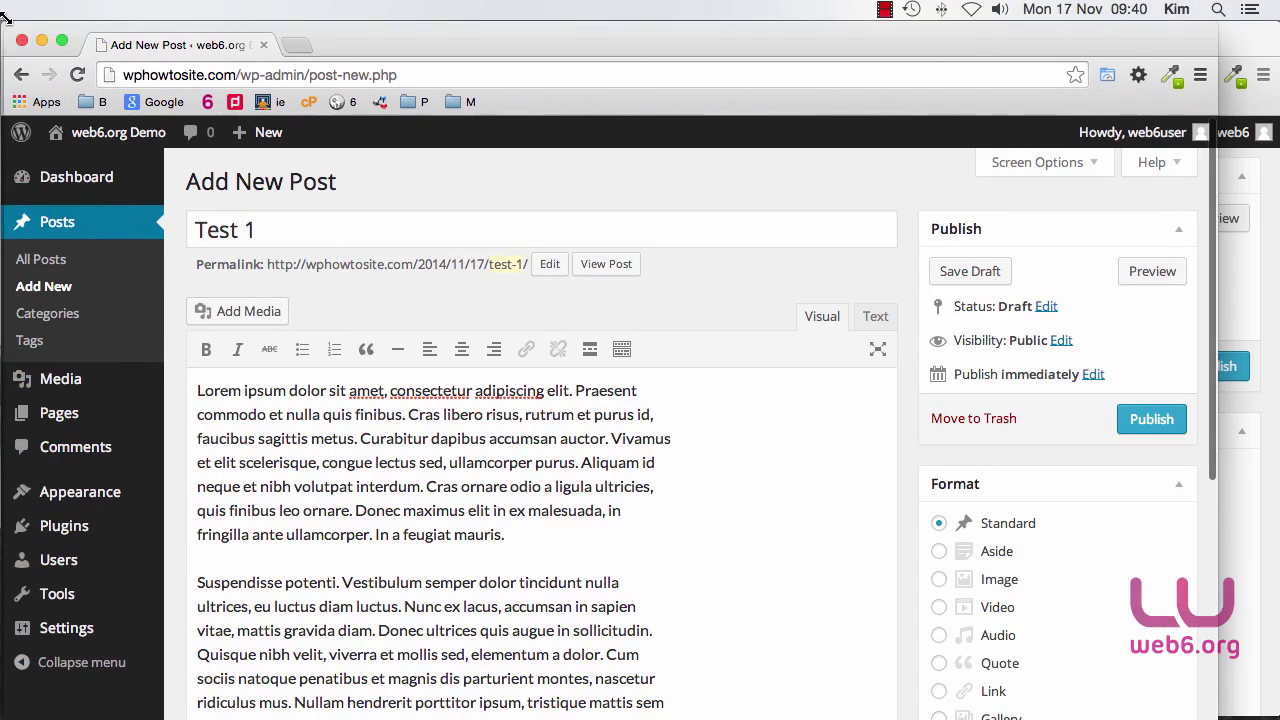
Enlarge the web6.org Demo site's Add New Post window and check the WordPress version in the page footer
drag(1216, 714, 1276, 716)
scroll(821, 583, down, 10)
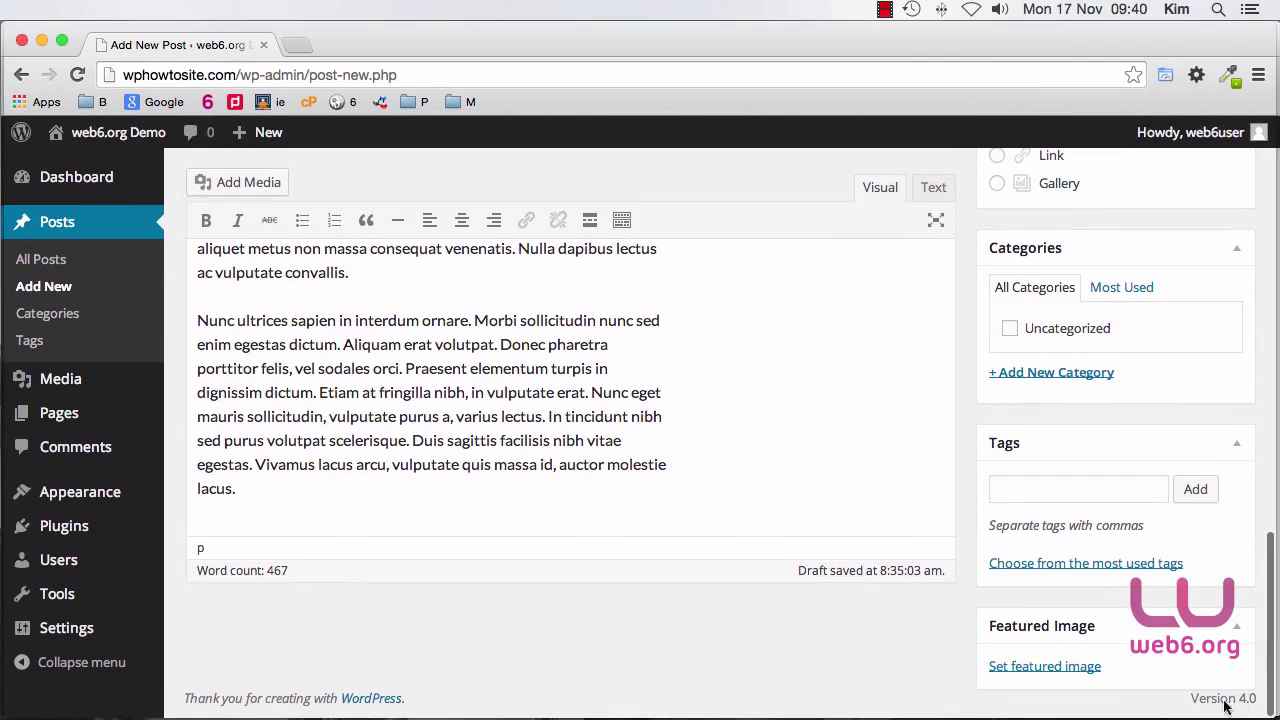
scroll(751, 544, up, 3)
scroll(749, 536, up, 7)
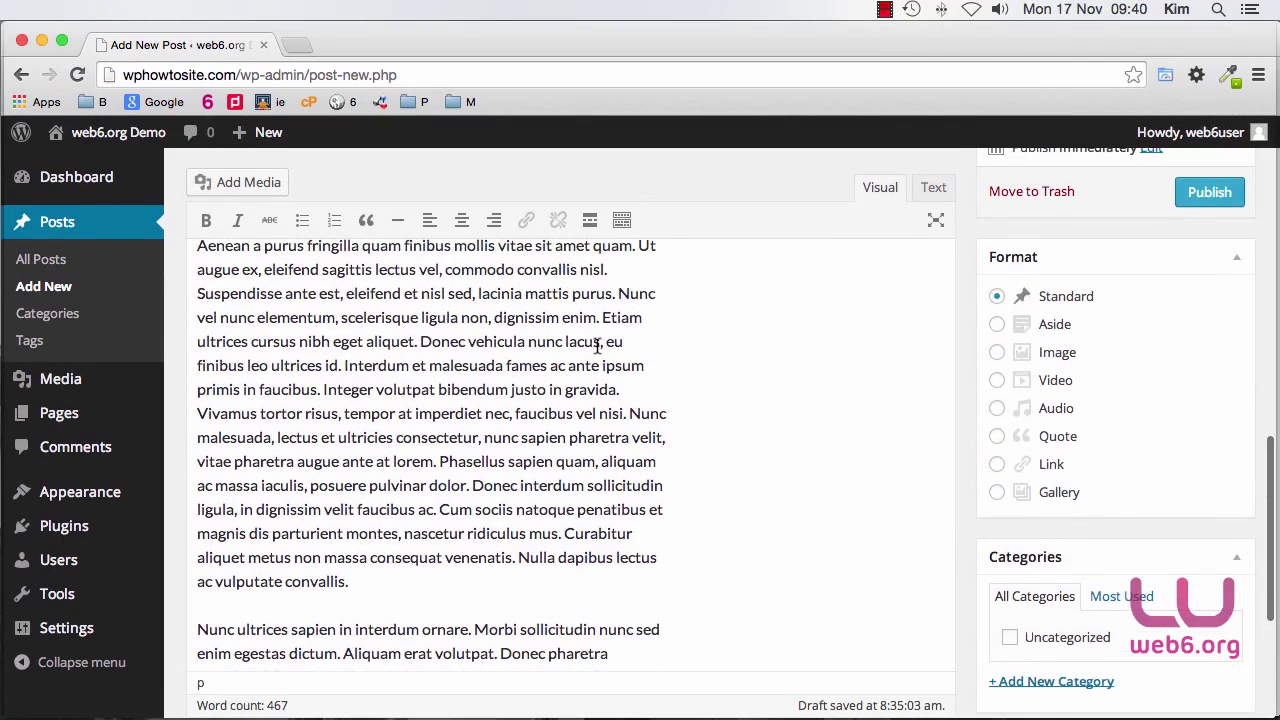
scroll(685, 370, up, 13)
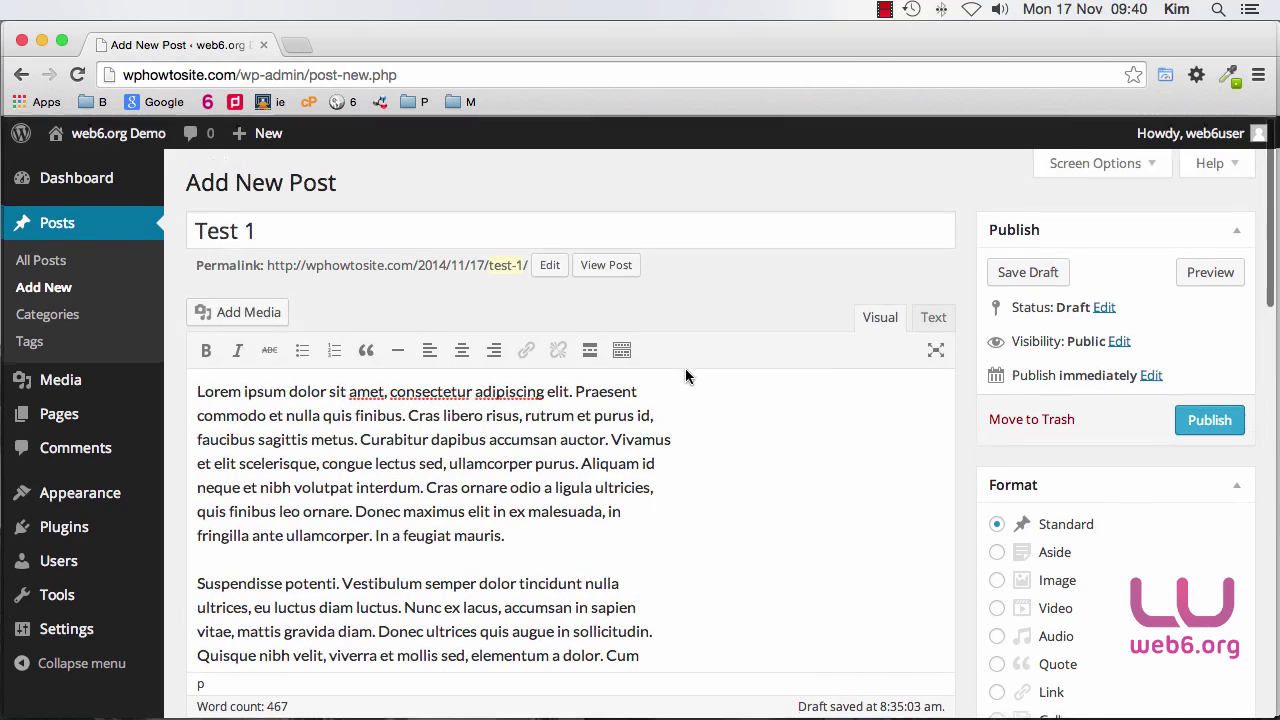
Add a new paragraph reading "kdsgjhgfjhfsd" after the first paragraph of the "Test 1" post
click(540, 536)
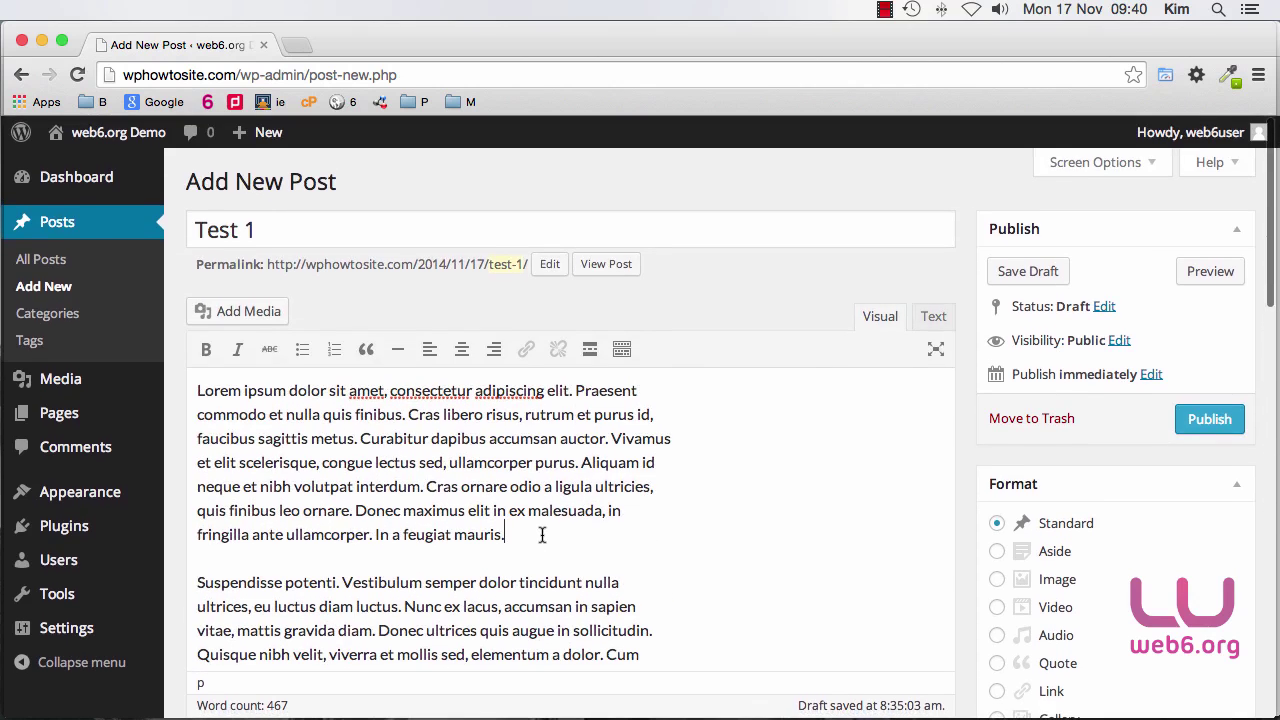
key(Return)
text(kdsgjhgfjhfsd)
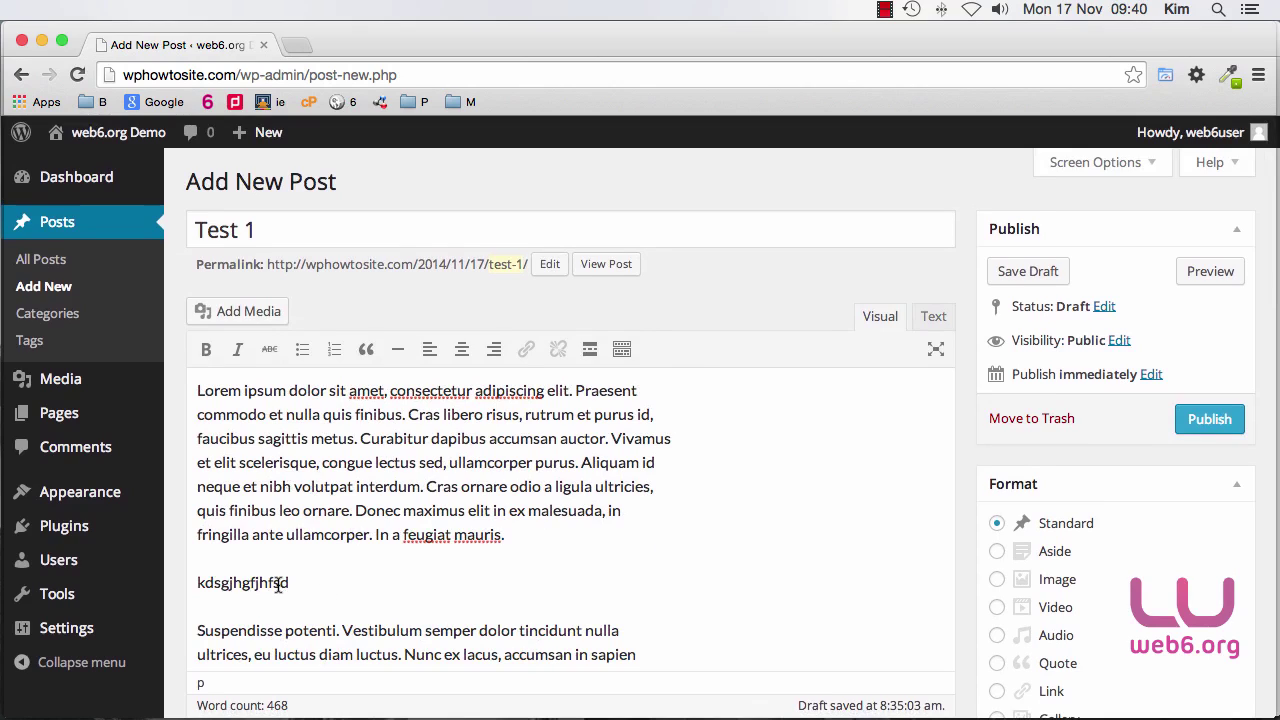
Open "Test 1" in the older fullscreen writing mode, examine its formatting and save controls, and exit fullscreen
click(936, 352)
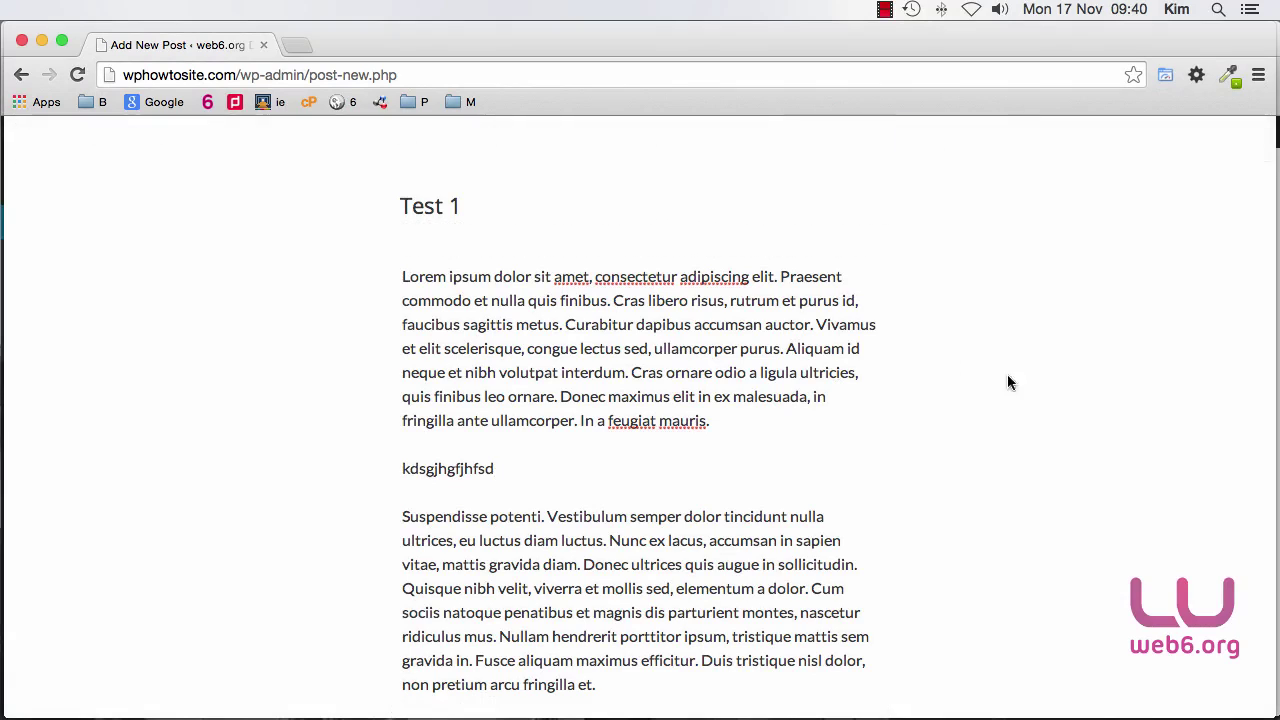
mouse_move(732, 133)
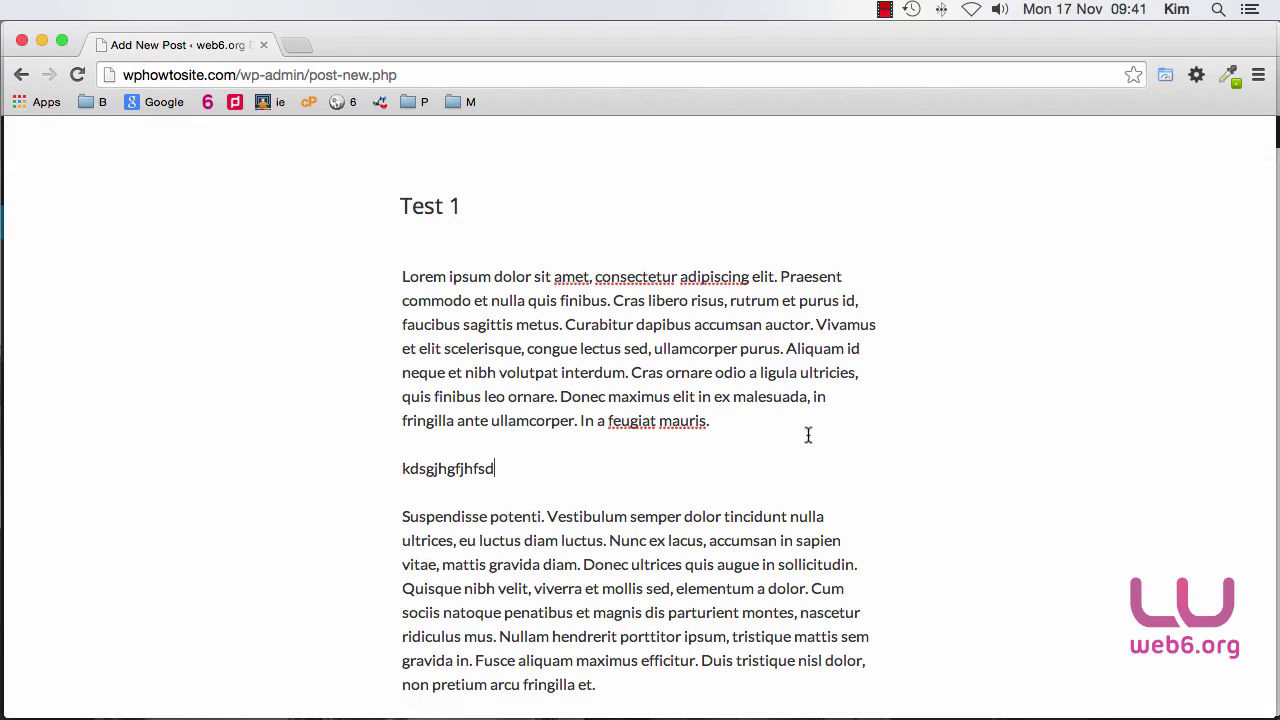
mouse_move(1064, 314)
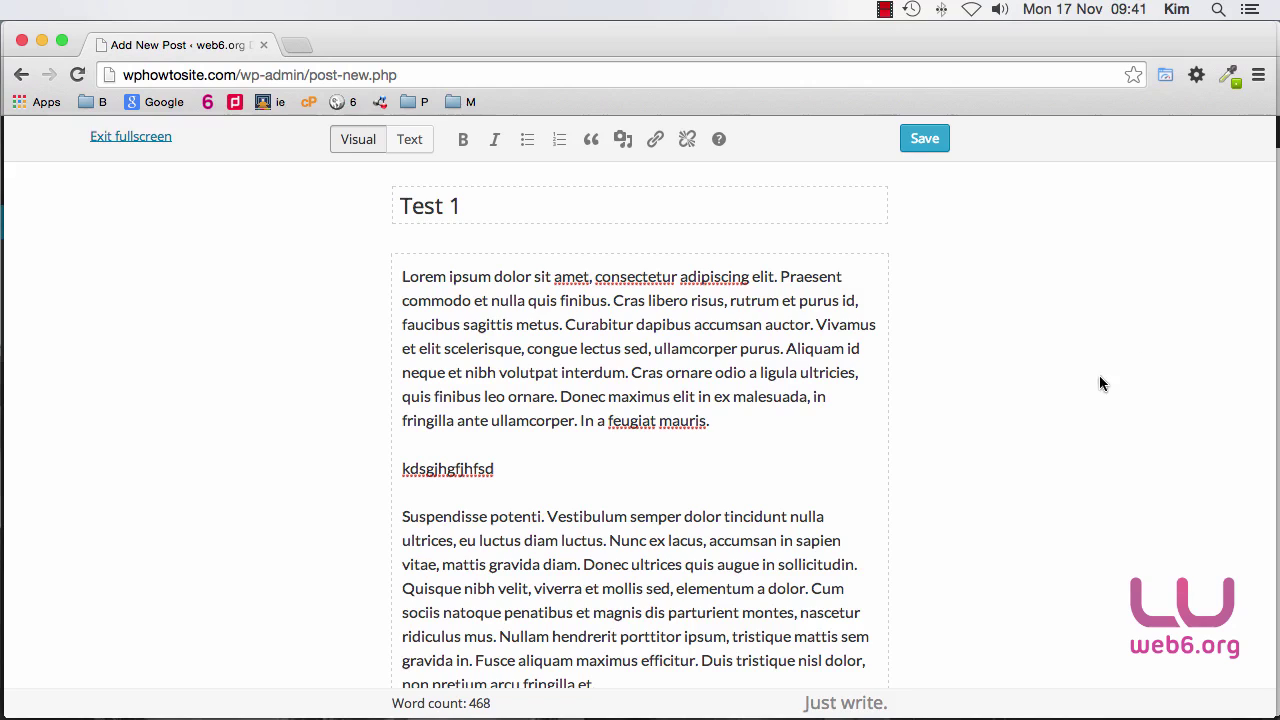
mouse_move(600, 129)
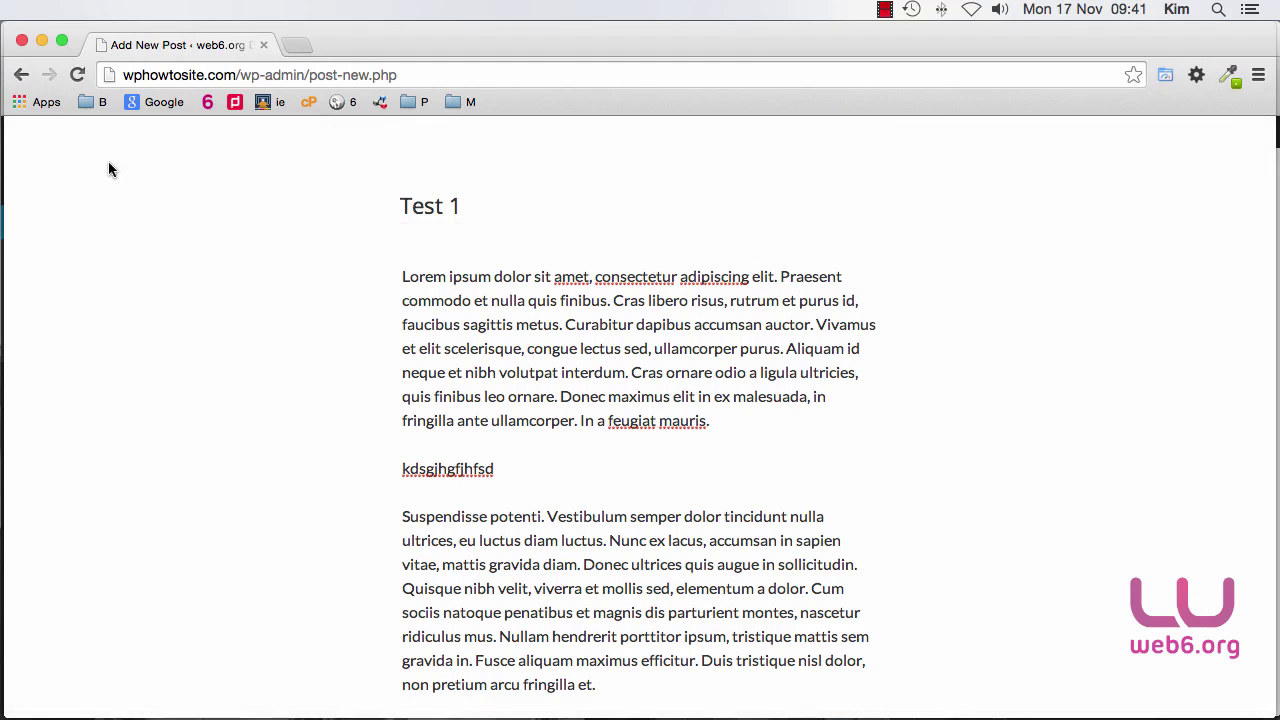
mouse_move(103, 149)
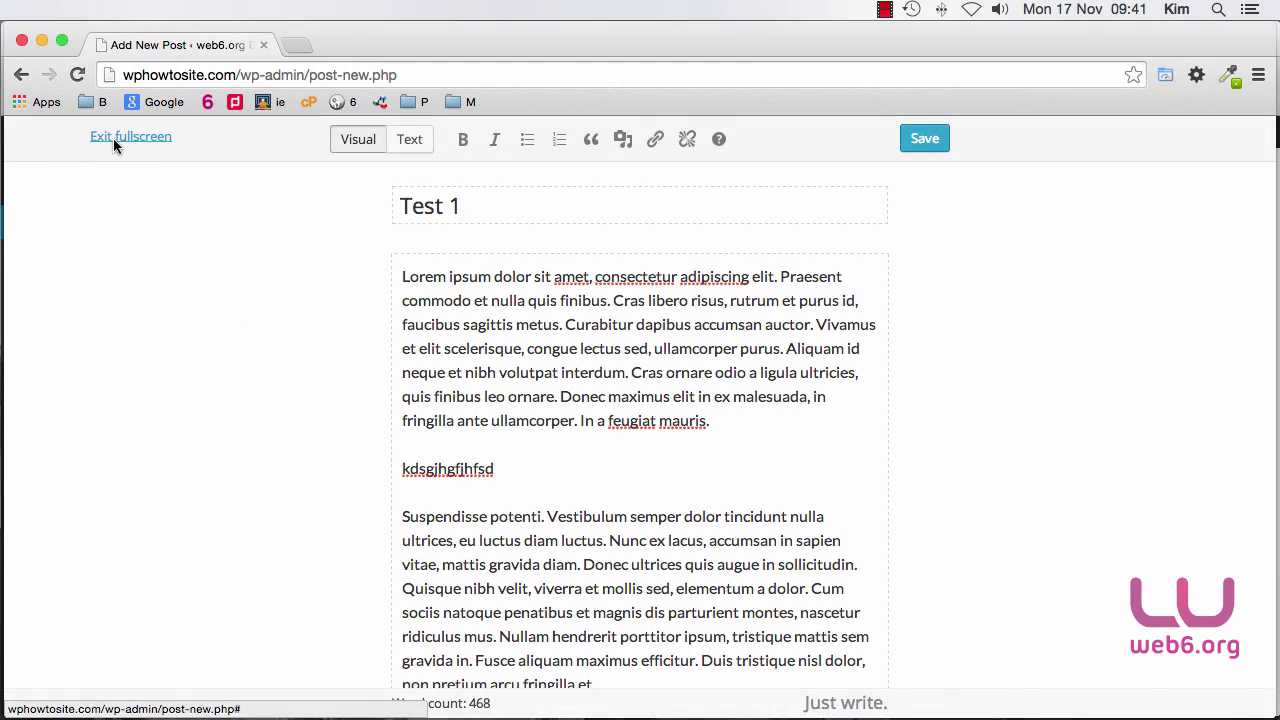
click(118, 141)
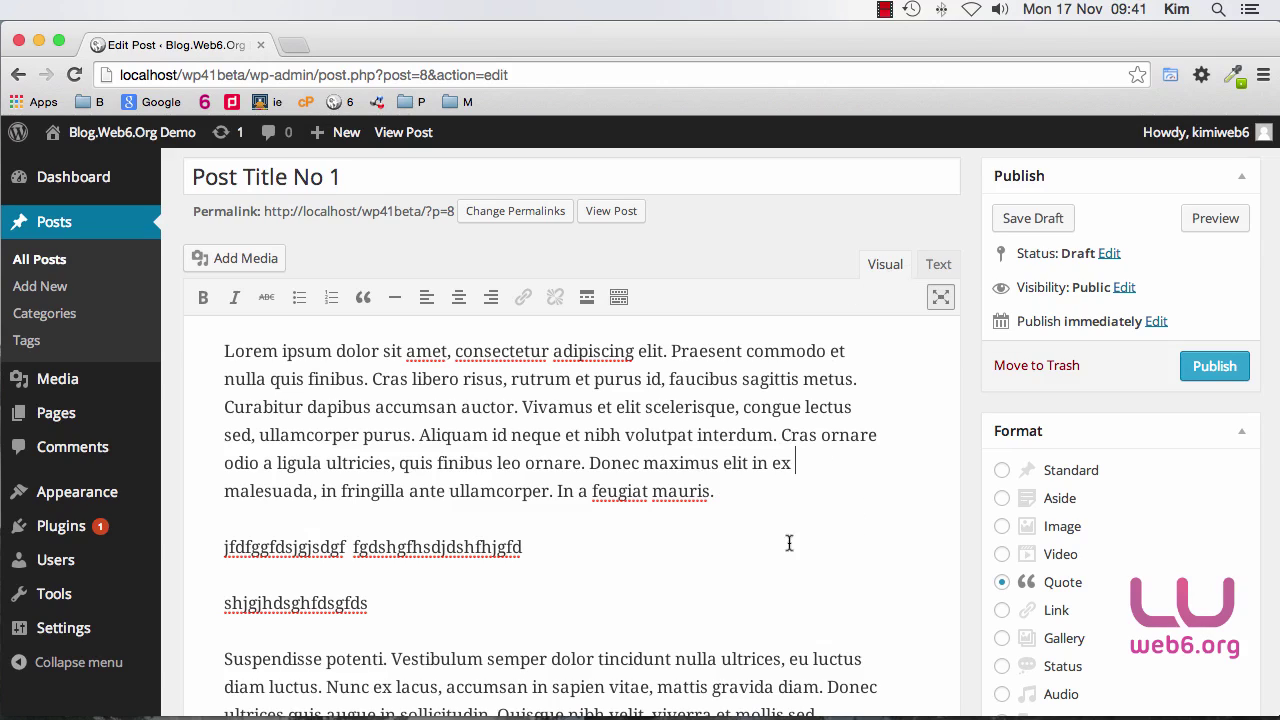
Add a blank paragraph after the first paragraph of "Post Title No 1" and upload "Screen Shot 2014-11-17 at 07.51.43.png" from the Desktop
click(748, 497)
key(Return)
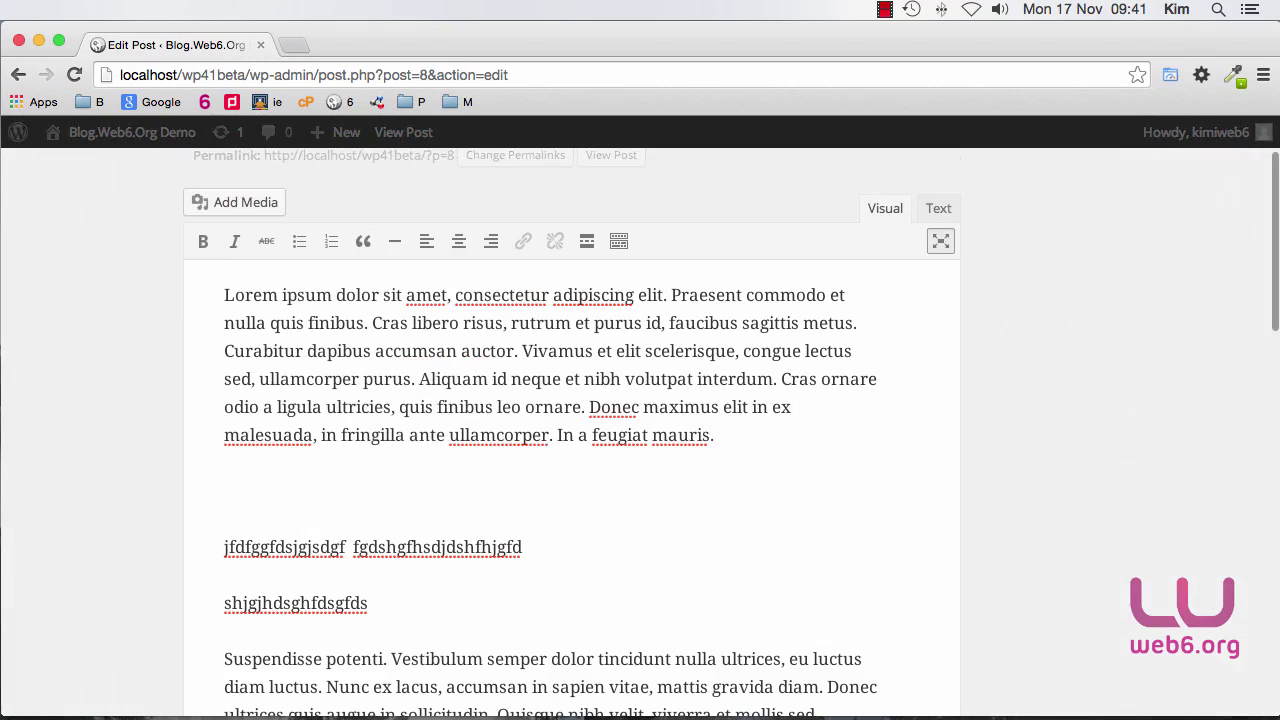
click(232, 204)
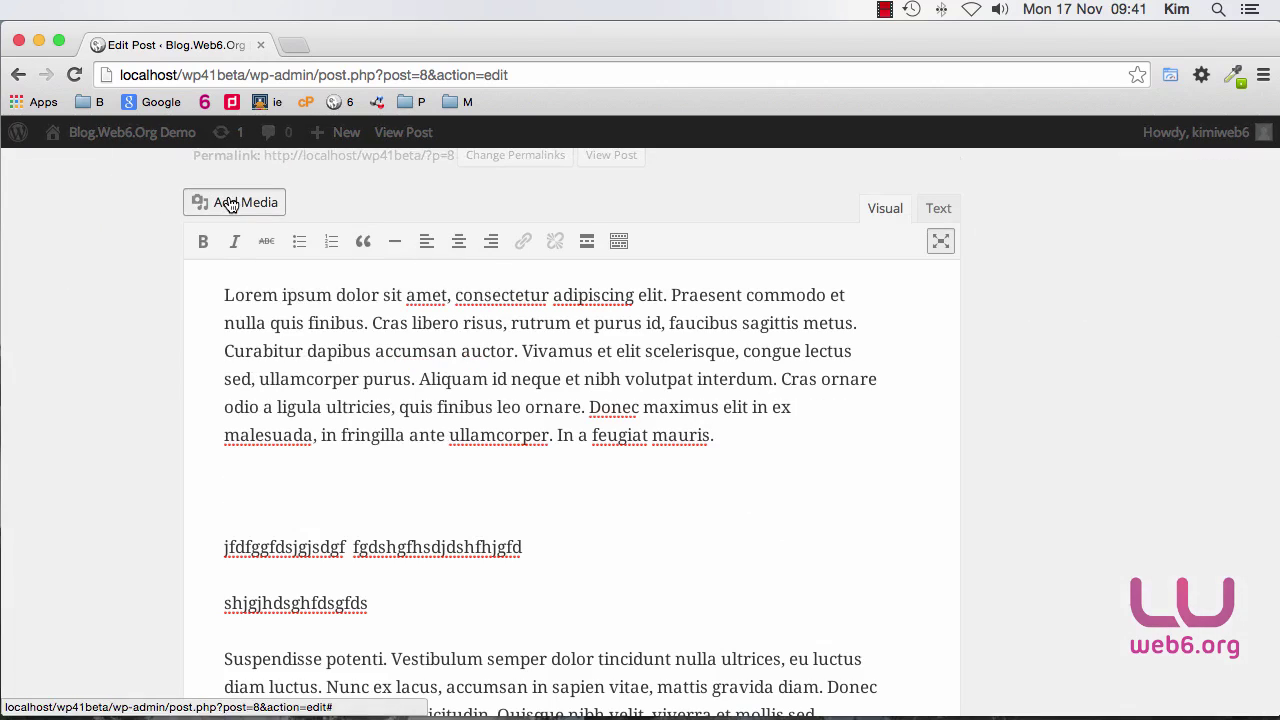
click(750, 460)
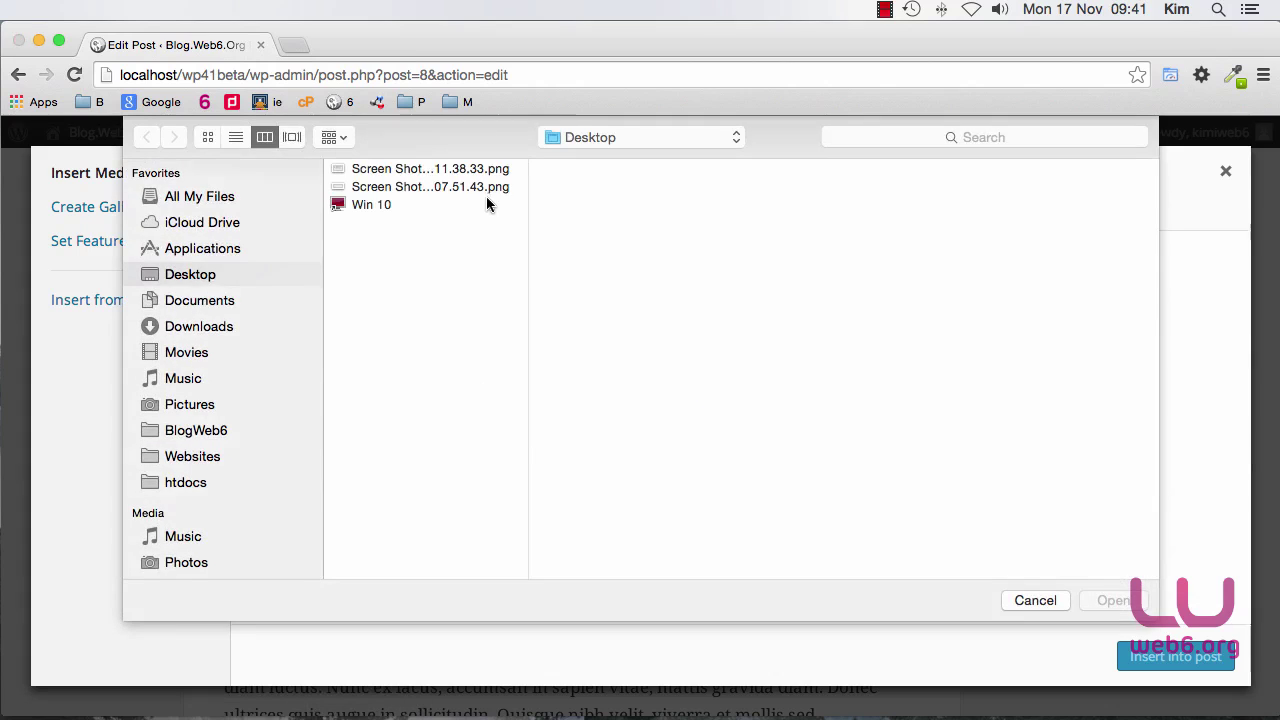
click(455, 186)
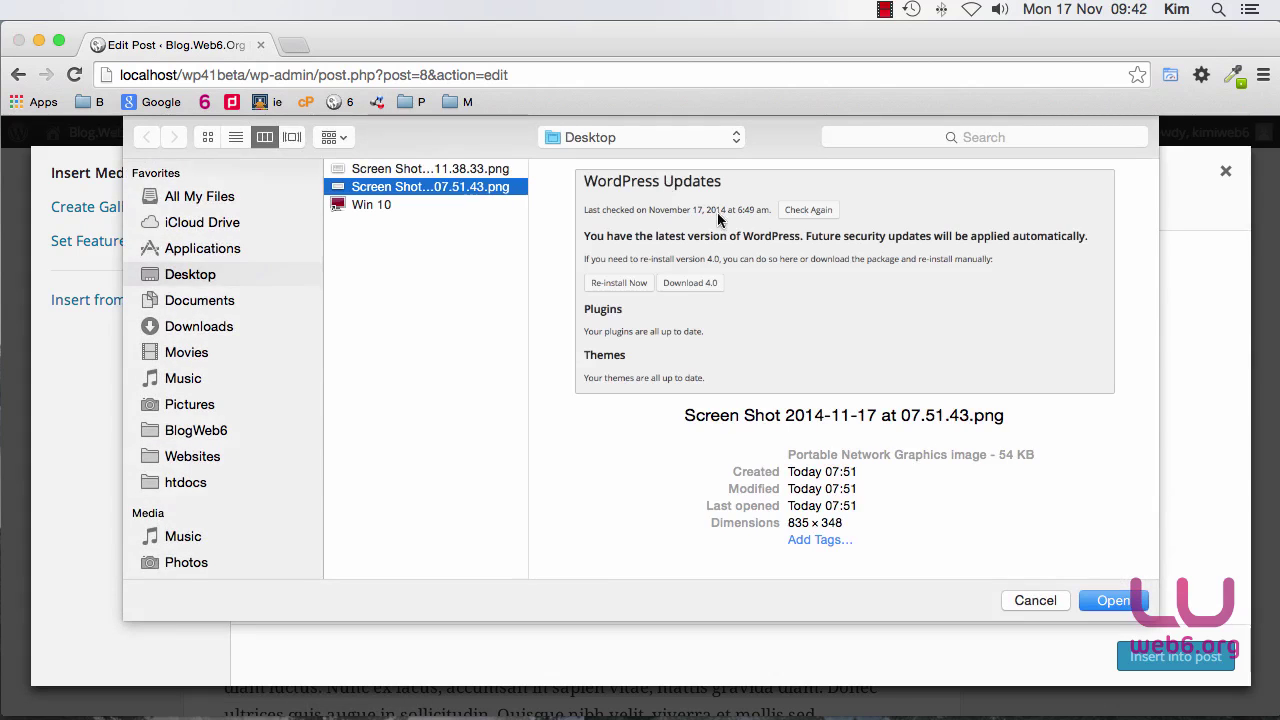
click(1114, 602)
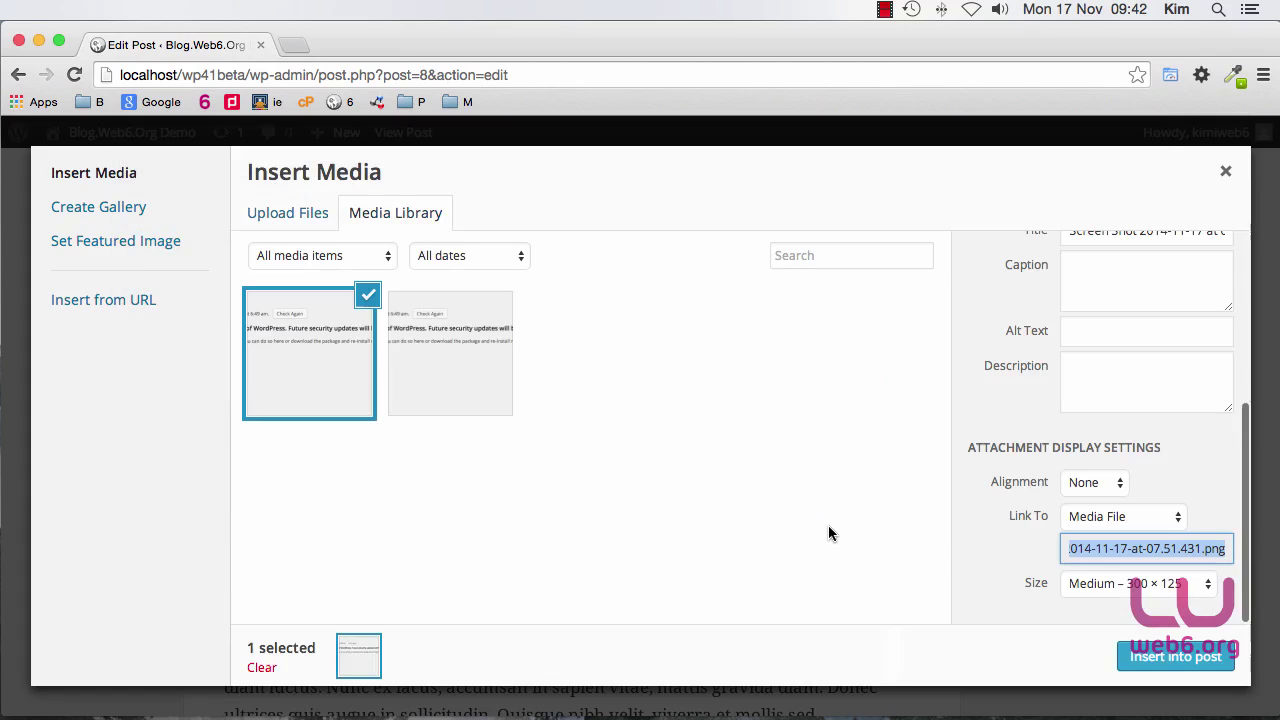
Insert the uploaded screenshot into "Post Title No 1" at Medium – 300 × 125, linked to the media file, and select it to show its inline toolbar
click(1163, 271)
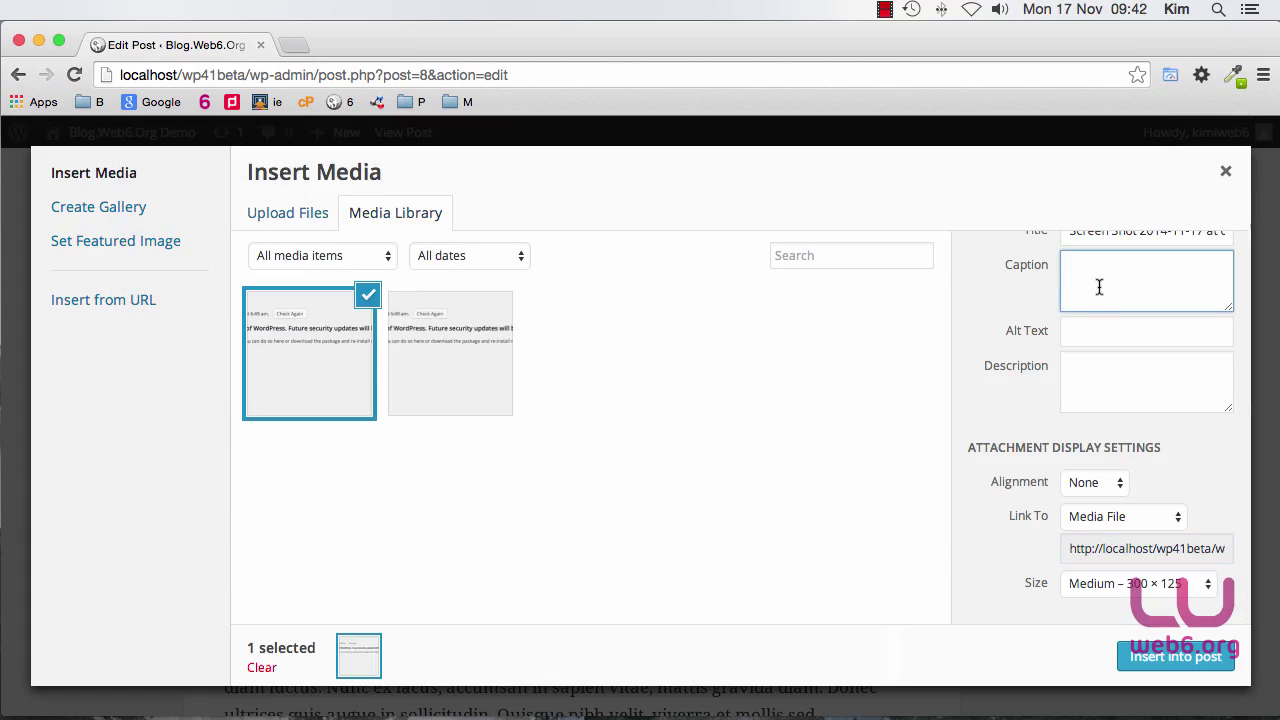
scroll(1100, 286, up, 3)
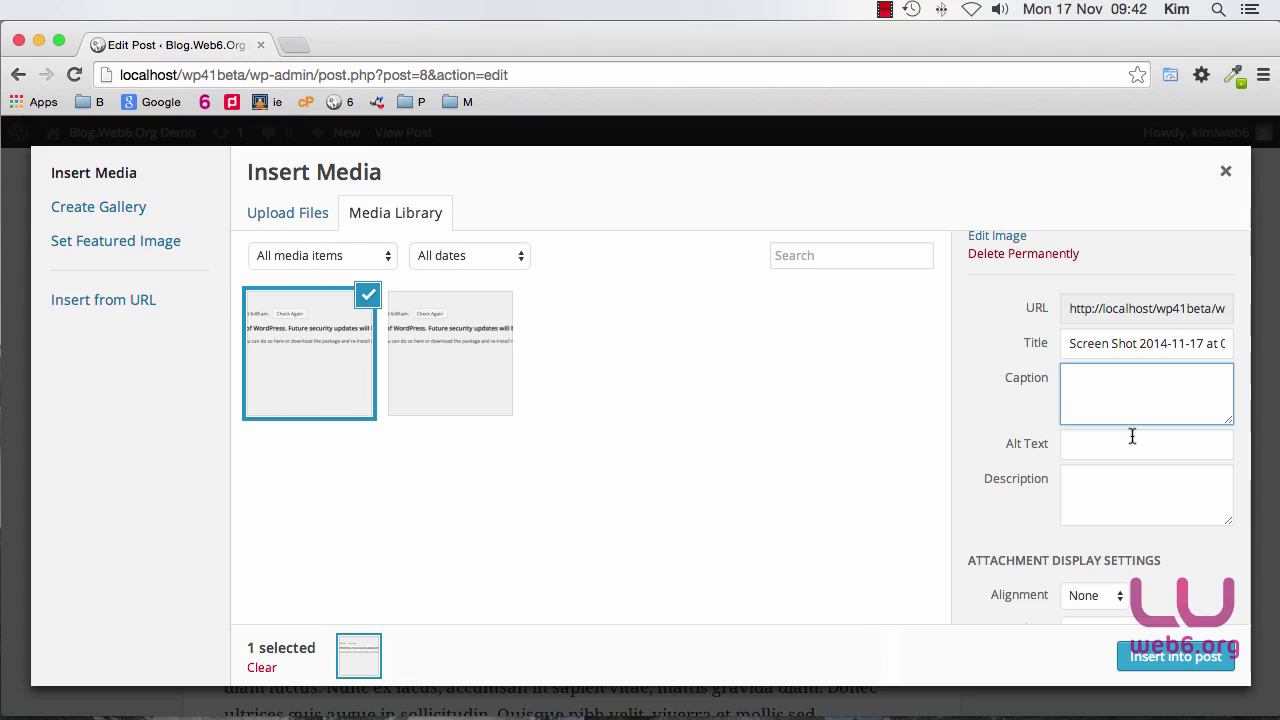
scroll(1151, 506, down, 3)
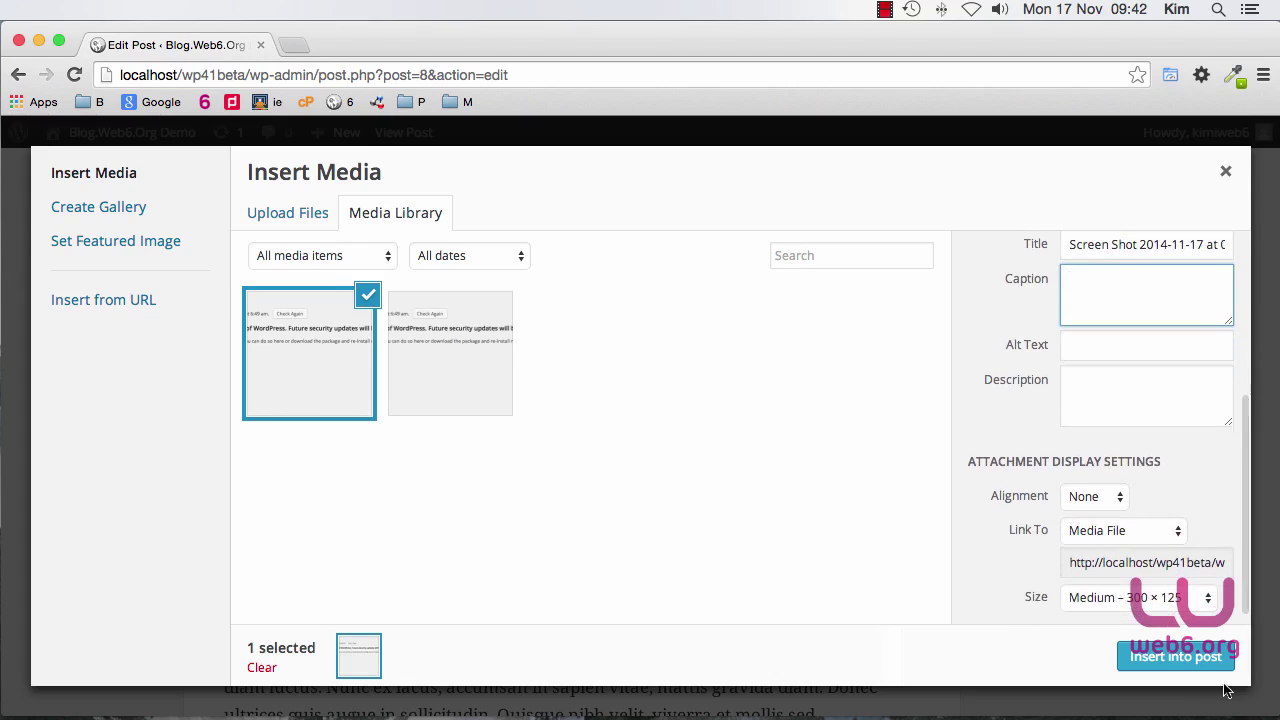
click(1176, 662)
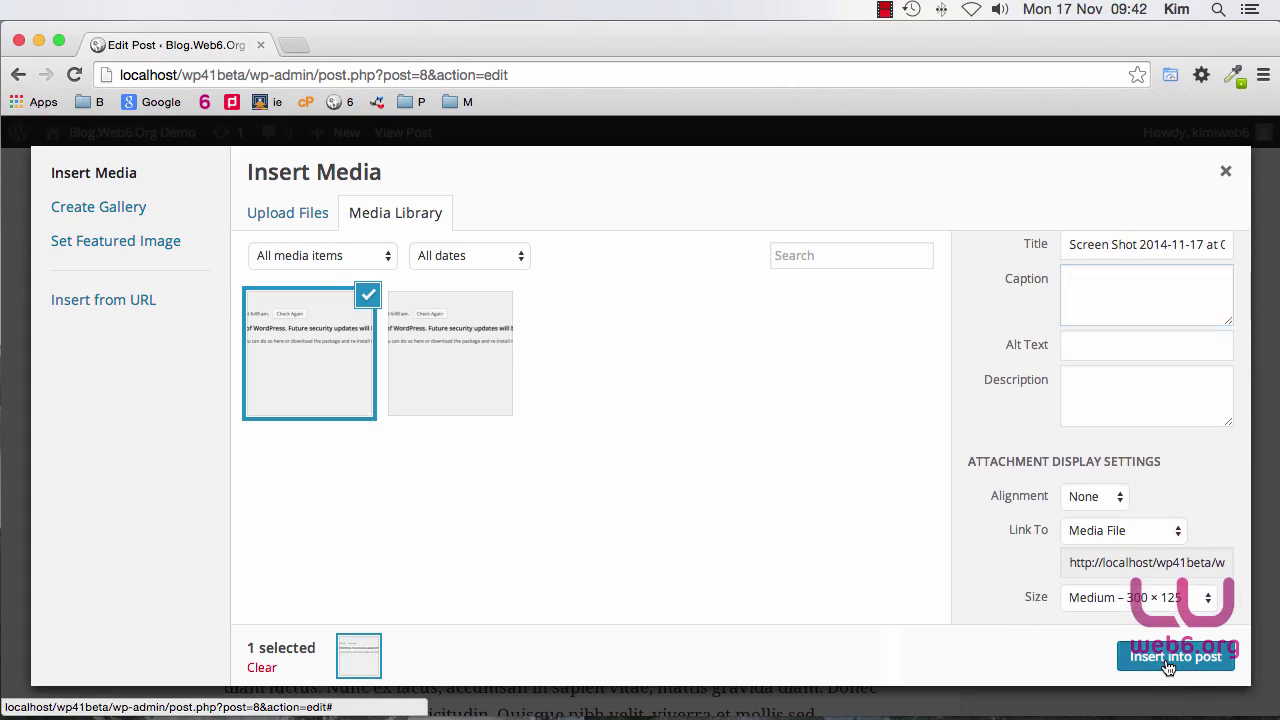
click(405, 518)
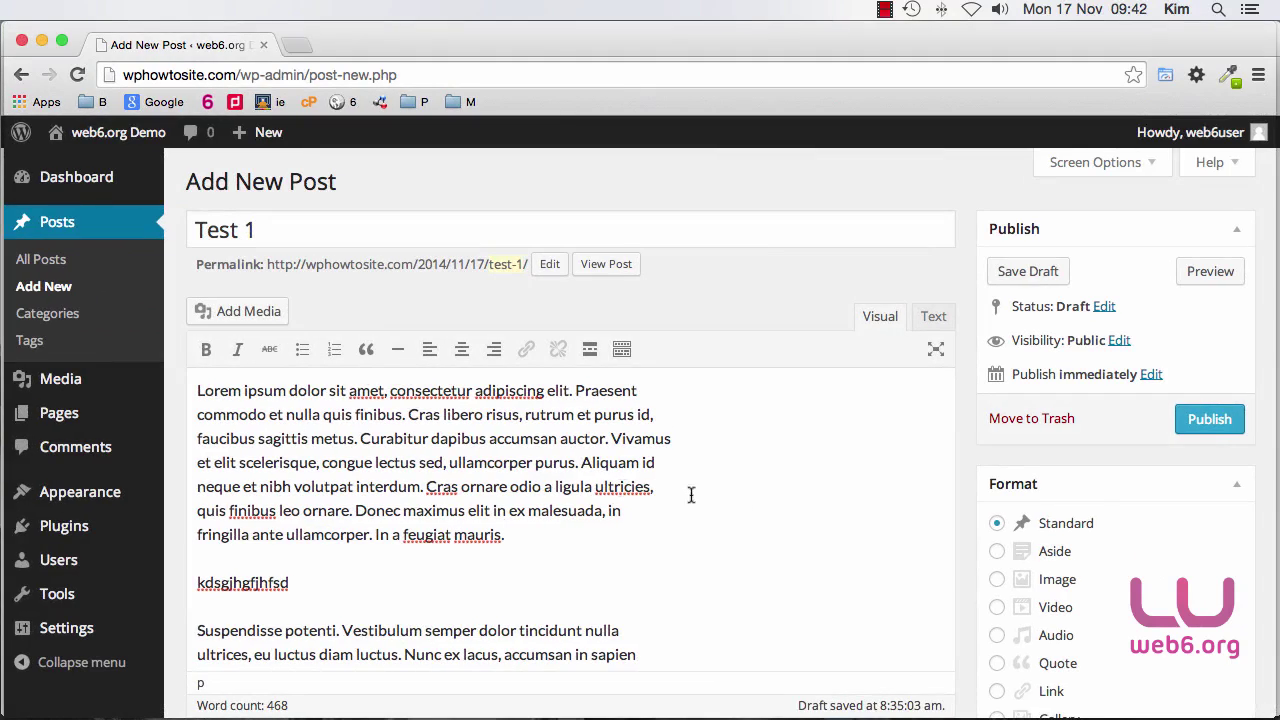
Add a blank paragraph after the first paragraph of the web6.org Demo post "Test 1" and upload the 2014-11-17 screenshot to the media library
scroll(575, 500, down, 1)
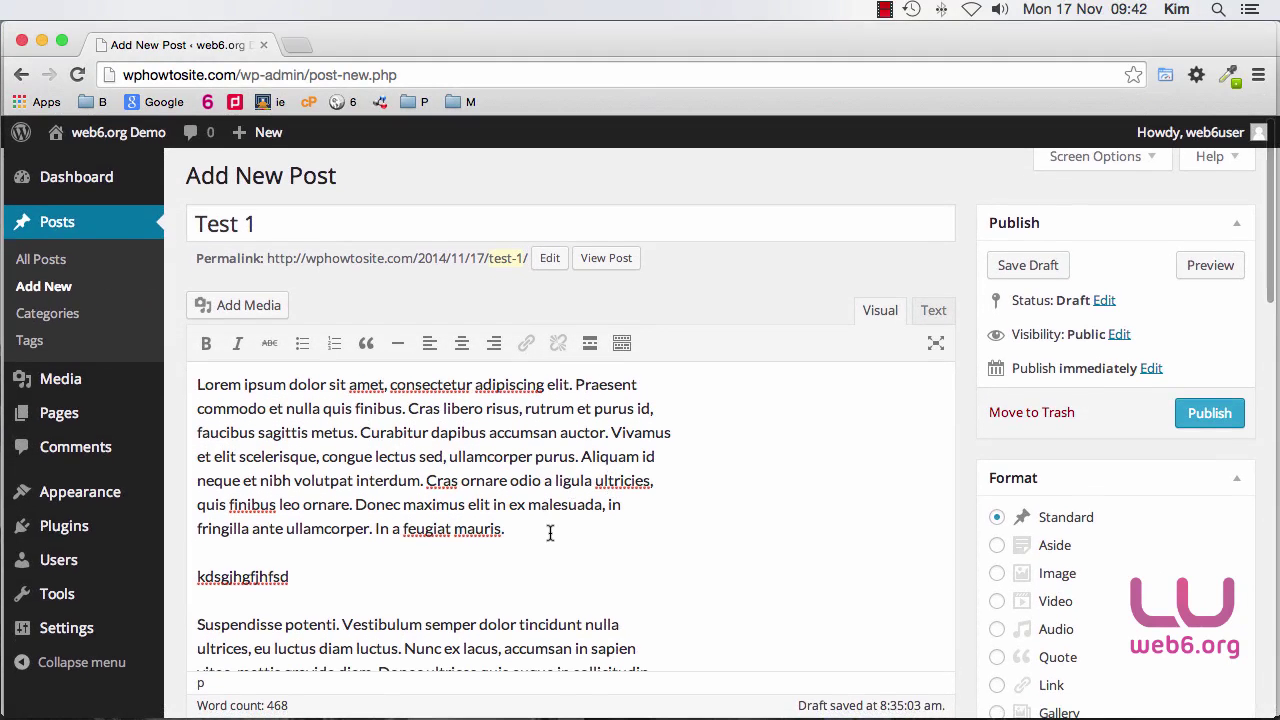
key(Return)
click(248, 305)
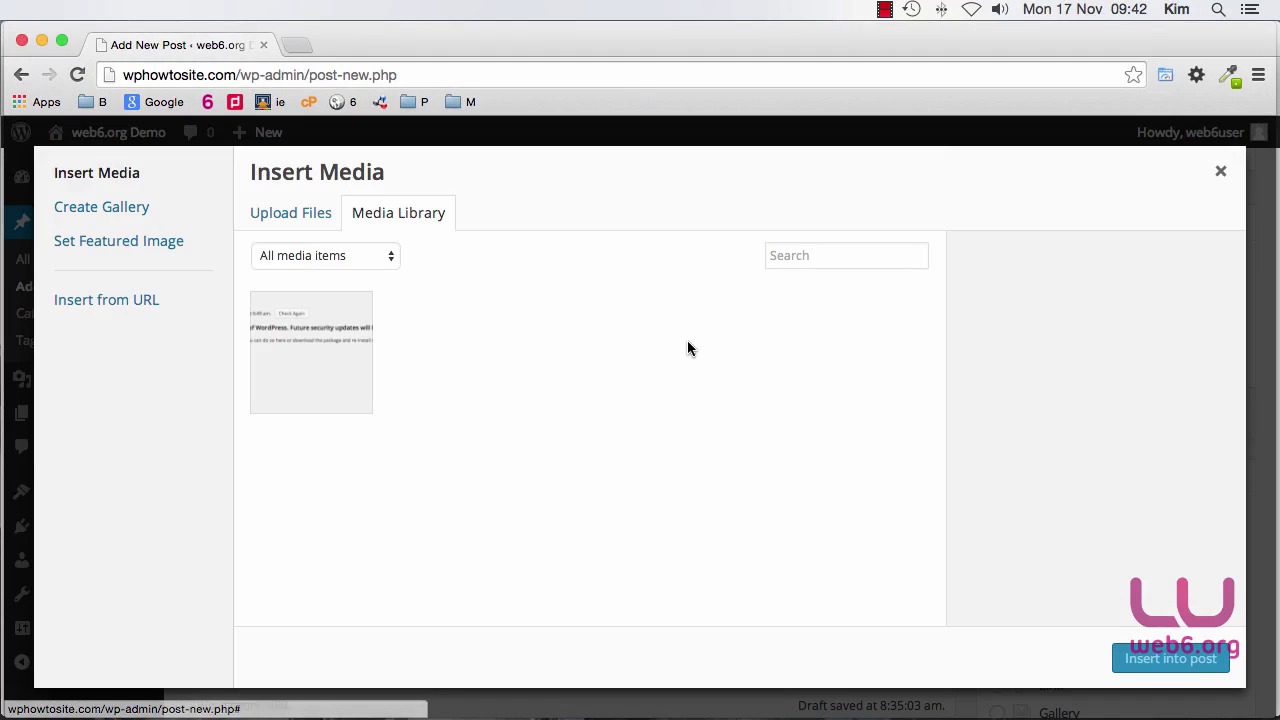
click(251, 214)
click(723, 468)
click(414, 189)
click(1111, 617)
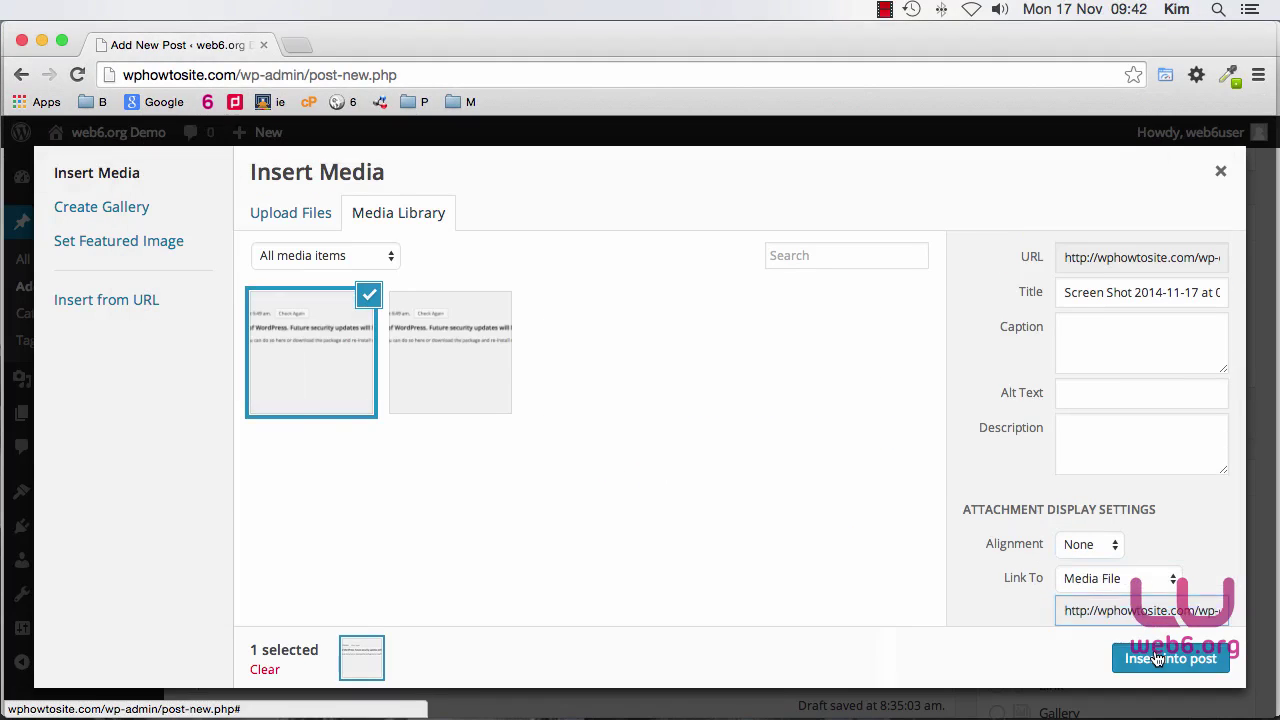
Insert the uploaded screenshot into "Test 1" and select the image to show its edit and remove controls
click(1160, 657)
scroll(491, 572, down, 3)
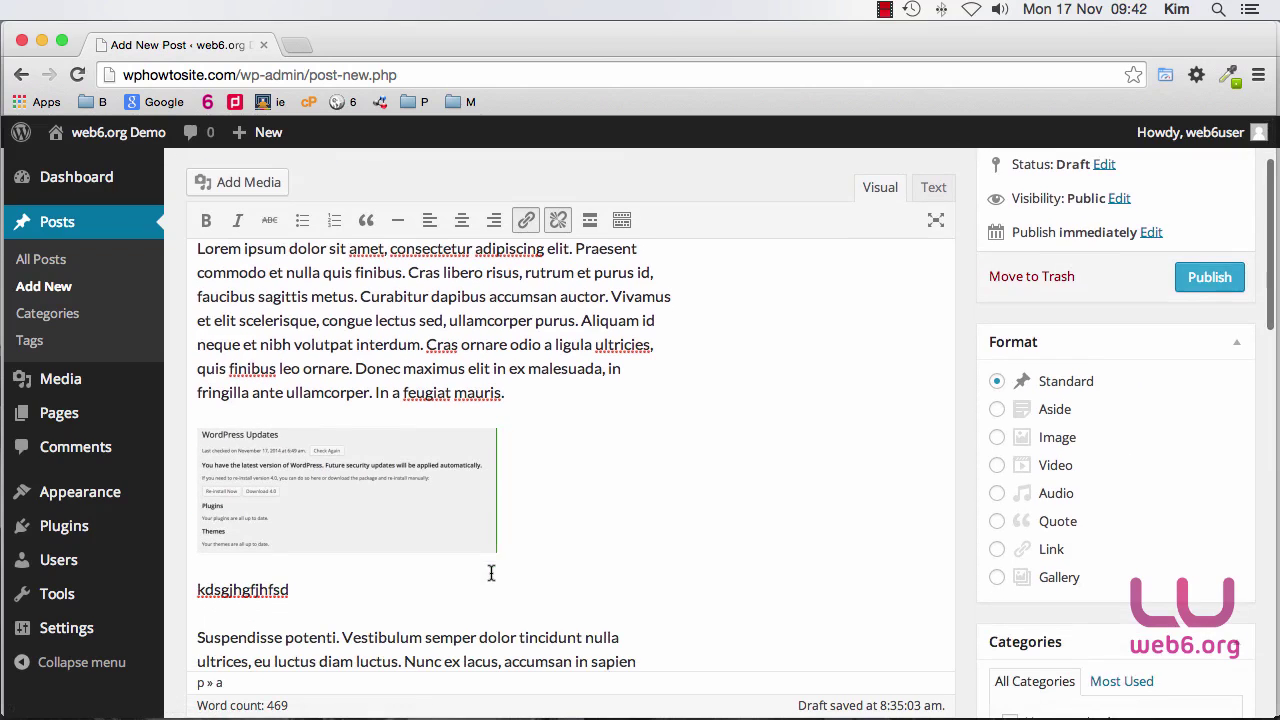
click(350, 512)
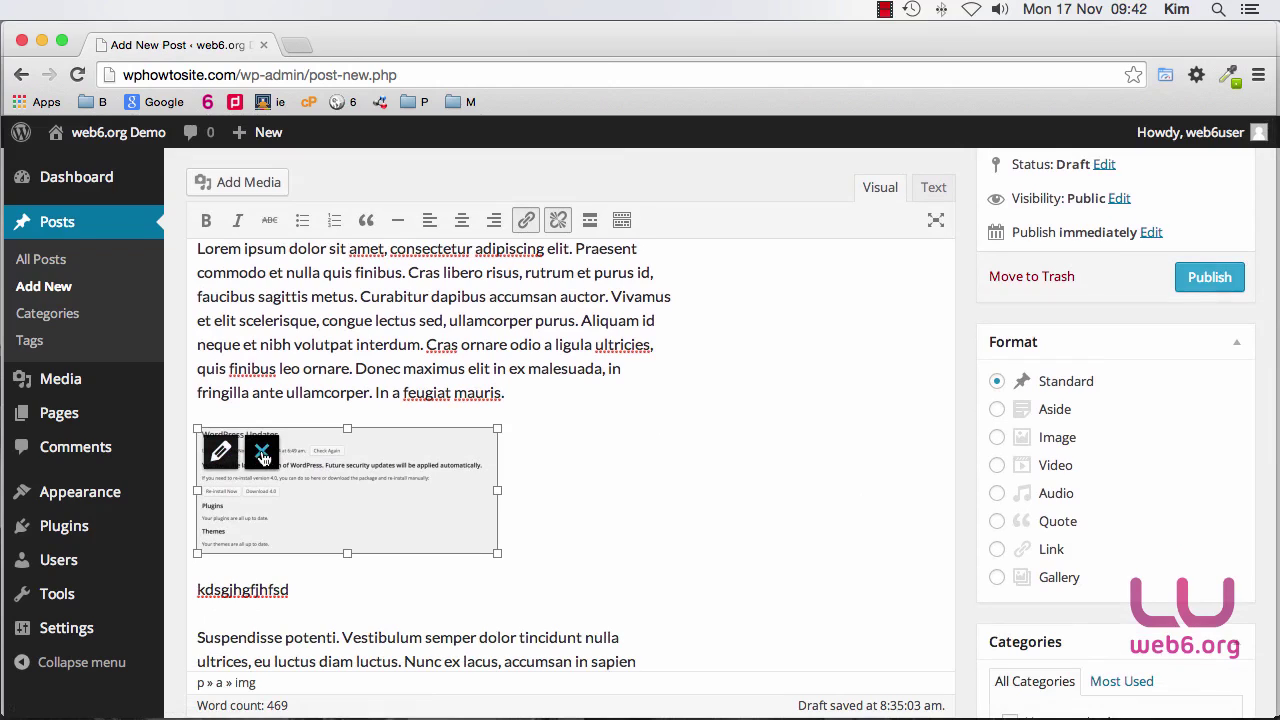
Minimize the web6.org Demo window and check the WordPress version in the footer of the Blog.Web6.Org Demo Edit Post page
click(39, 45)
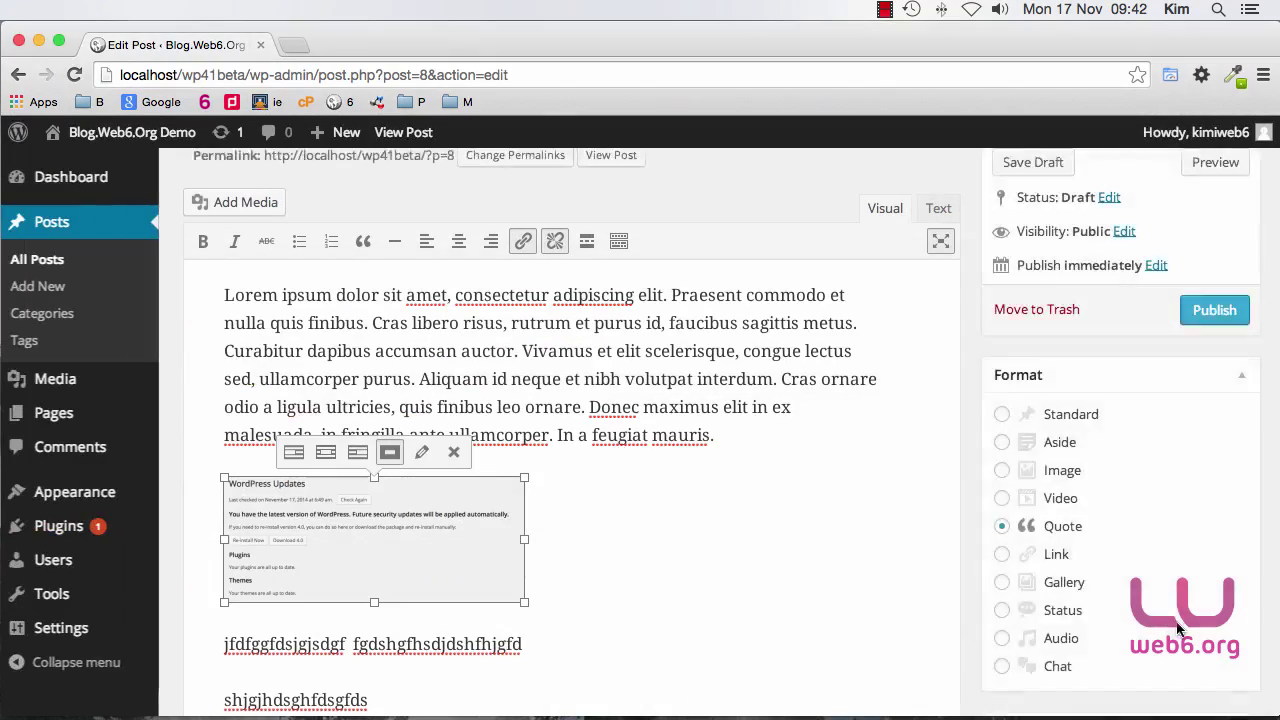
scroll(1178, 623, down, 5)
scroll(1178, 623, down, 5)
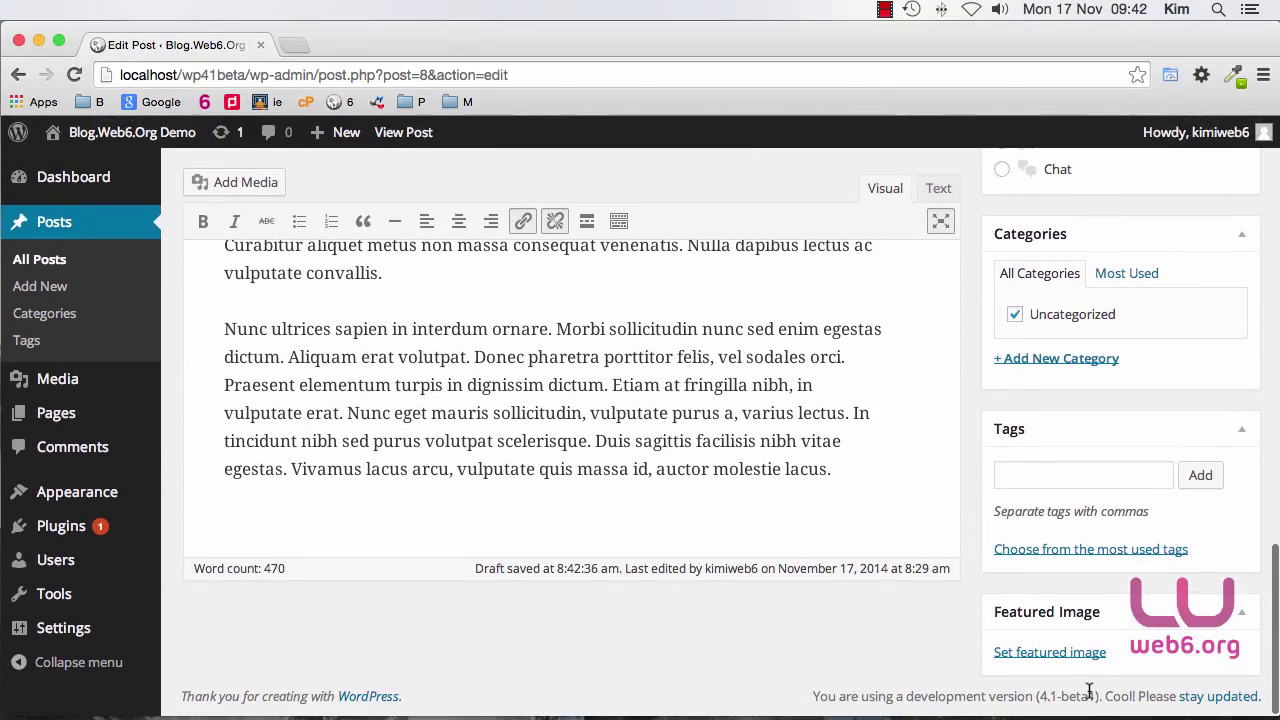